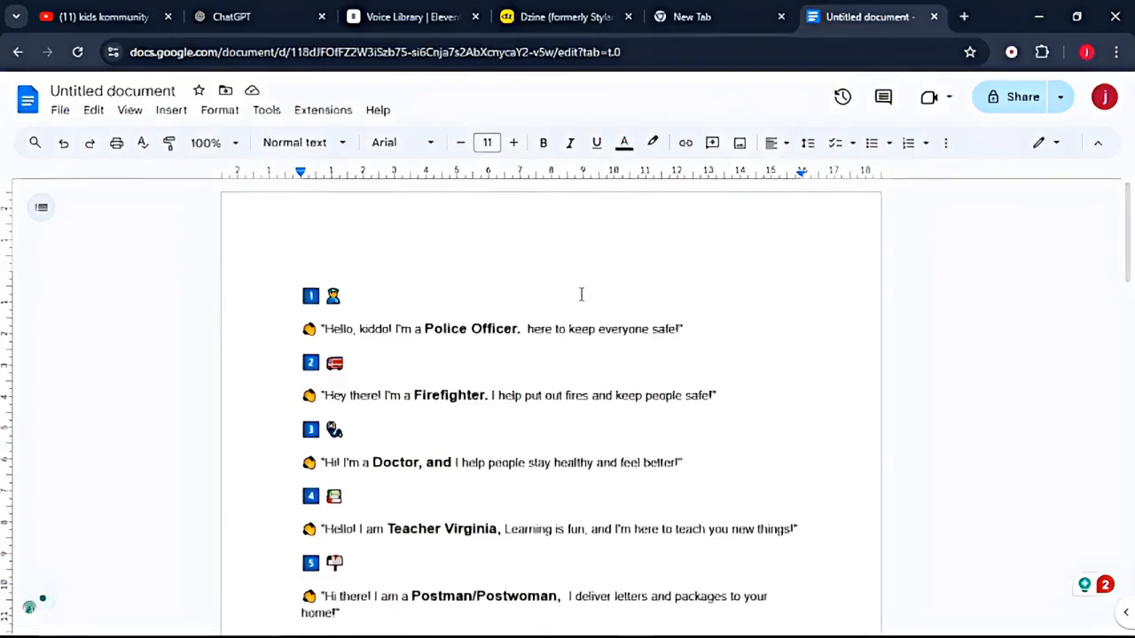
Switch to ChatGPT and ask it to generate, for each of these workers, image prompts for AI tools like Dzine AI and Leonardo AI.
click(289, 17)
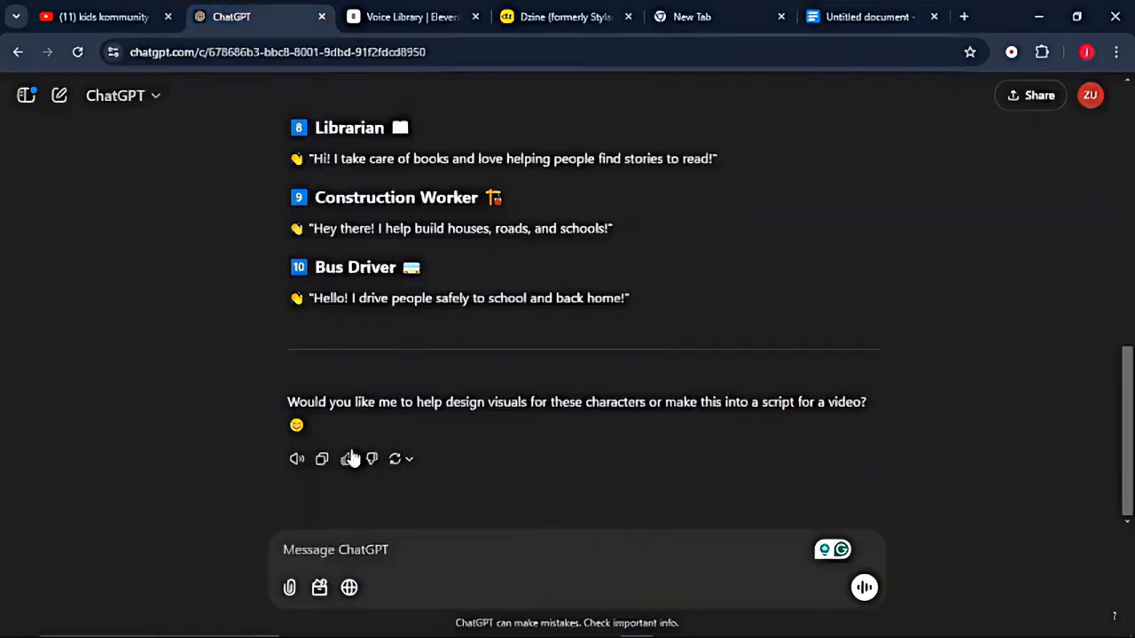
right_click(360, 542)
click(361, 547)
text(Now, for each of these workers, generate prompts I will use to generate images using AI tools like Dzine AI and Leonardo AI.)
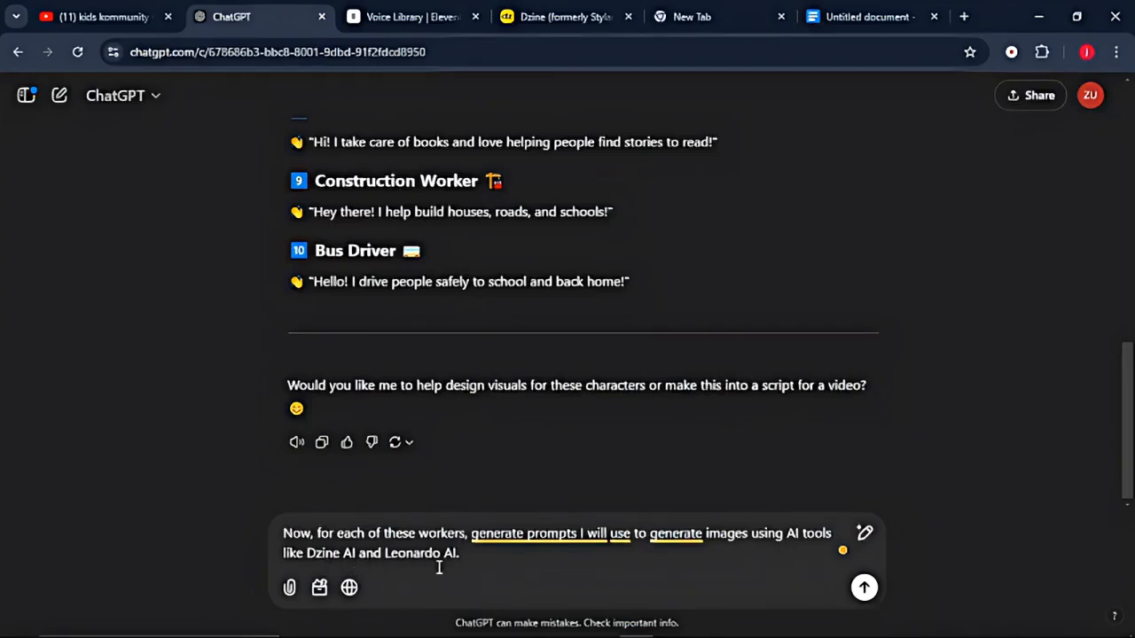
click(864, 590)
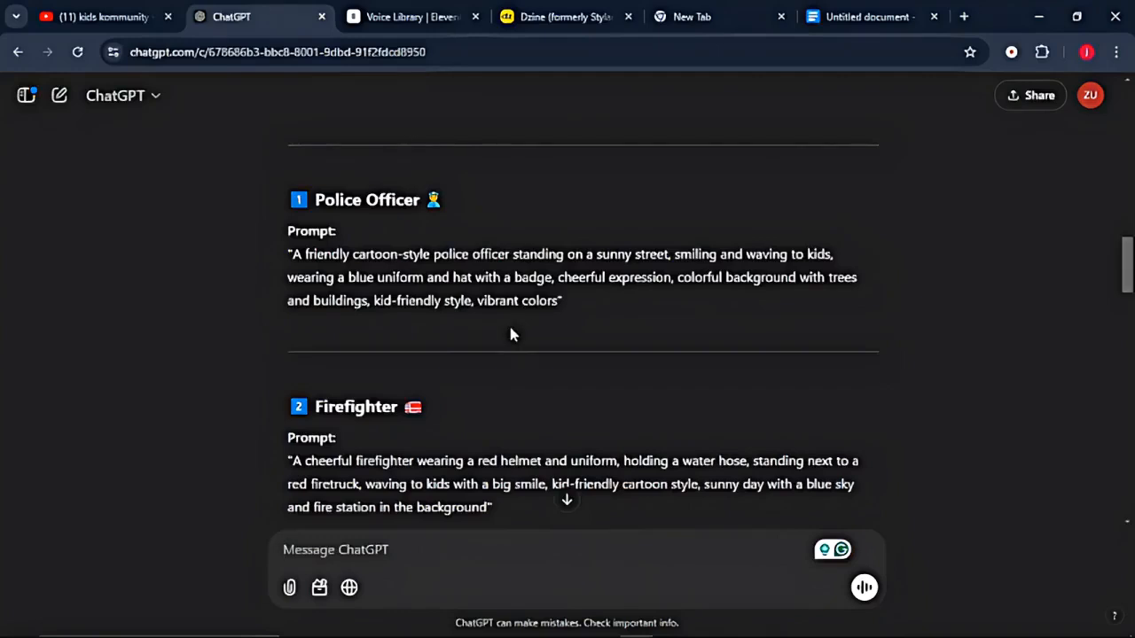
Switch to Dzine and create a new project named "In my te" with a 16:9 aspect ratio.
click(542, 19)
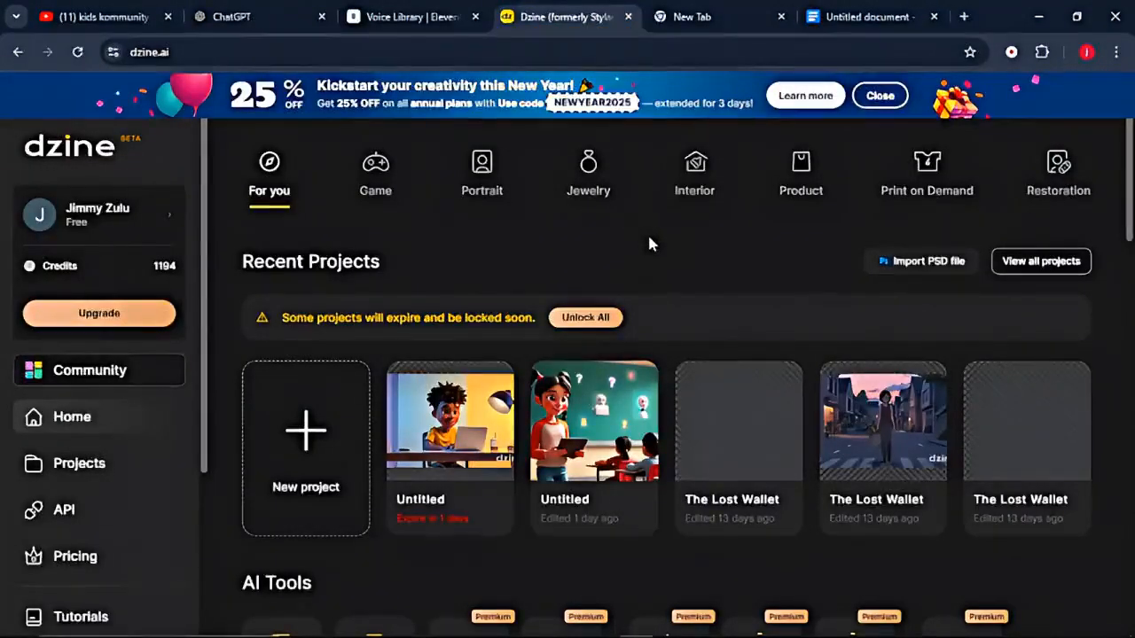
click(312, 454)
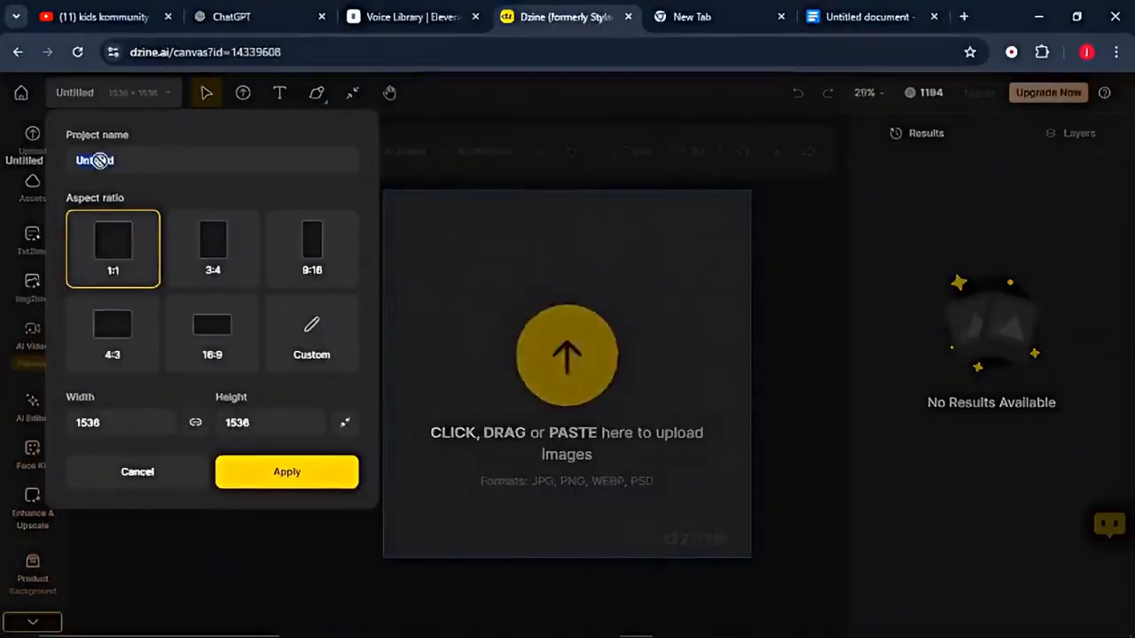
text(In my te)
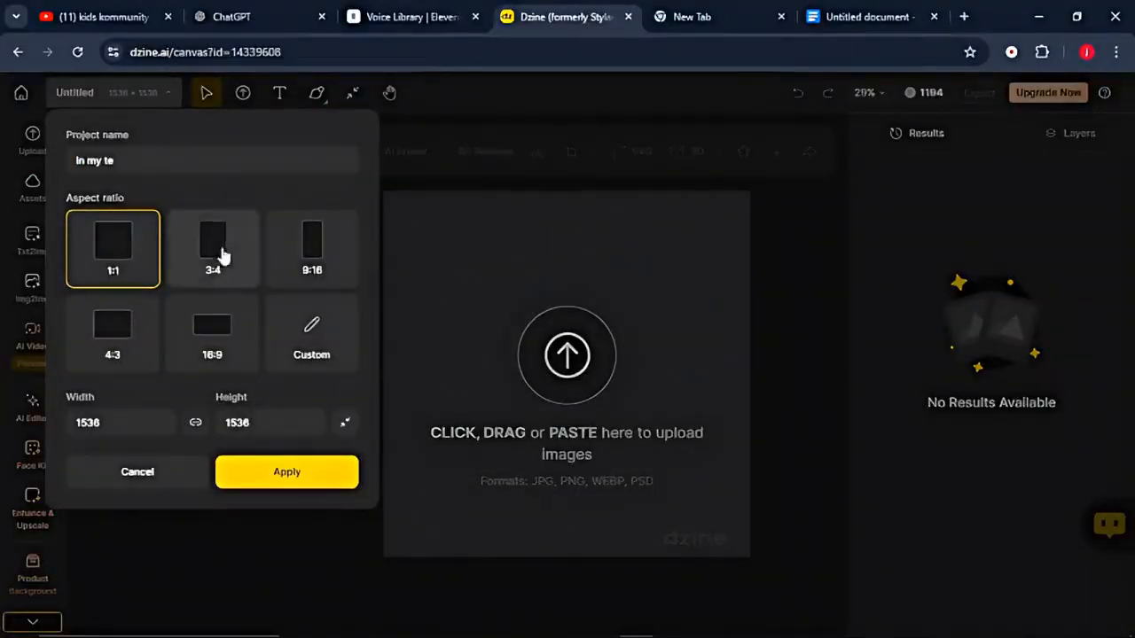
click(218, 330)
click(286, 471)
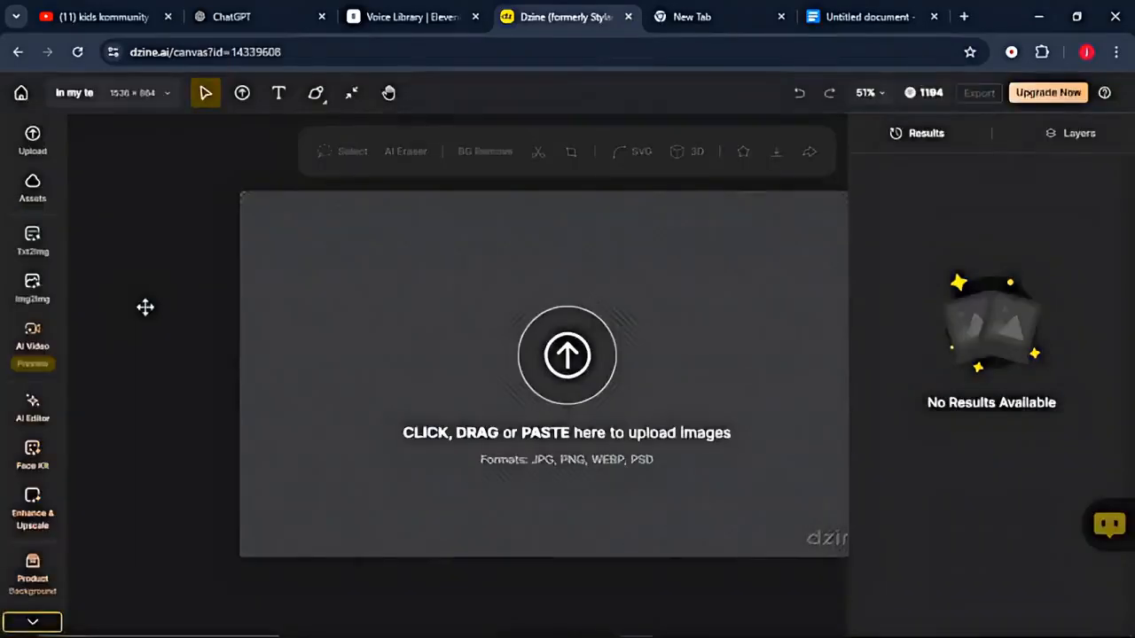
Copy the Police Officer prompt from ChatGPT into Dzine's text-to-image prompt.
click(35, 241)
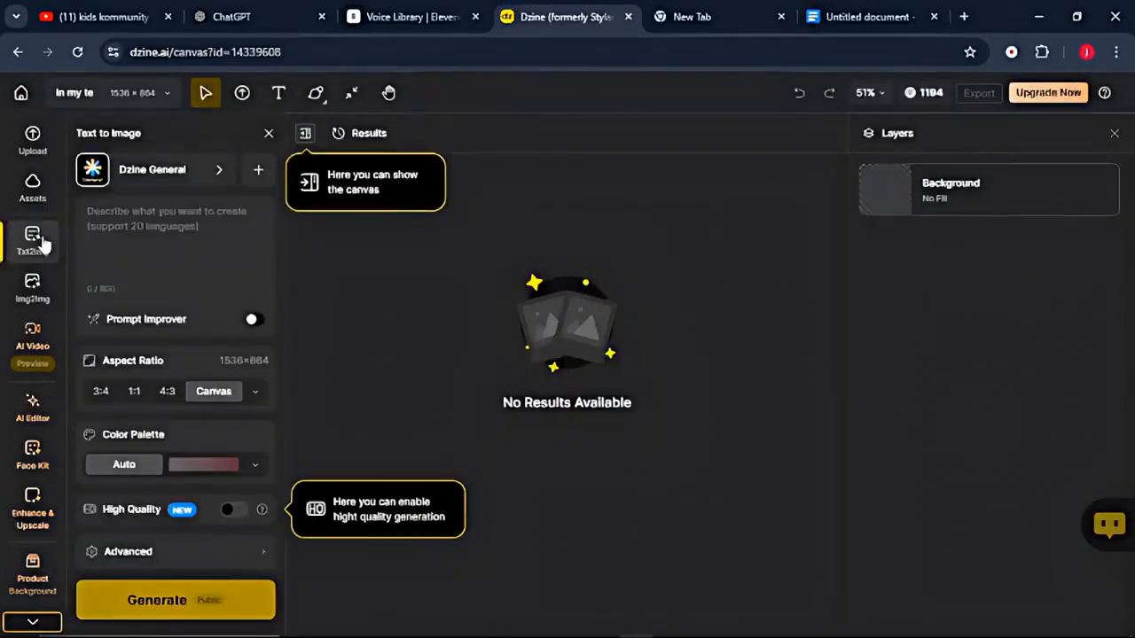
click(272, 15)
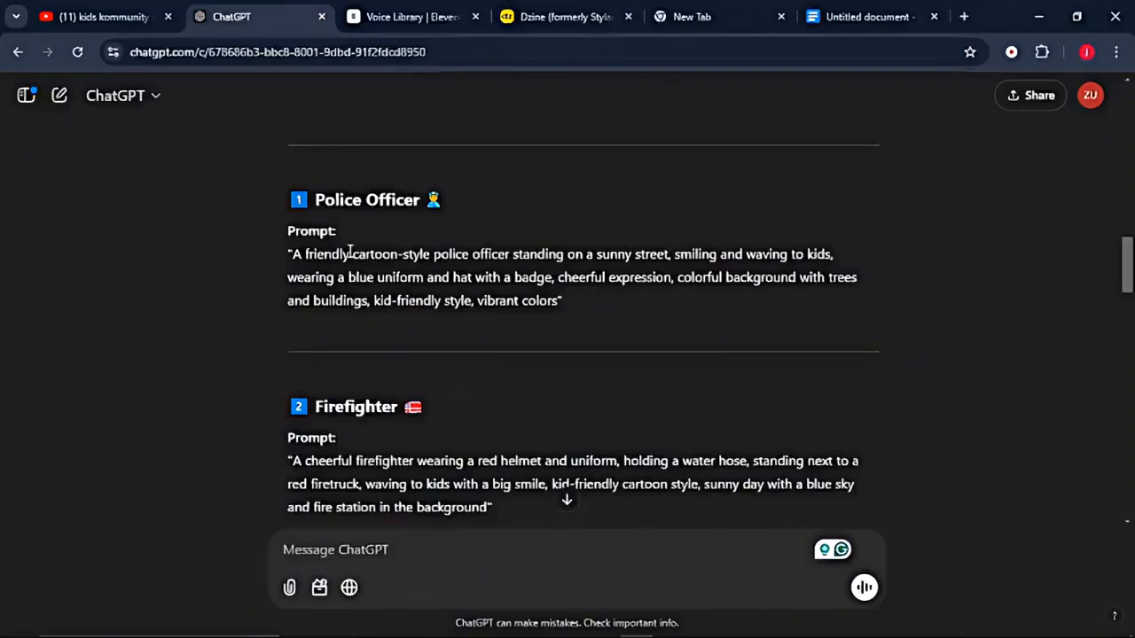
drag(282, 232, 561, 304)
key(ctrl+c)
click(536, 16)
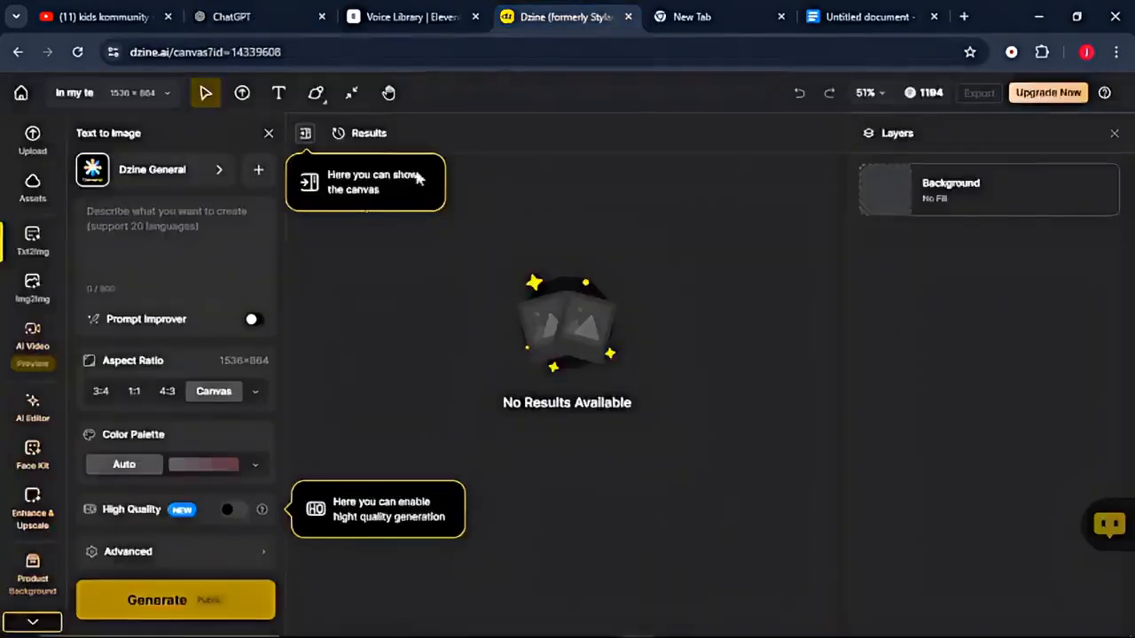
right_click(142, 200)
click(146, 221)
key(ctrl+v)
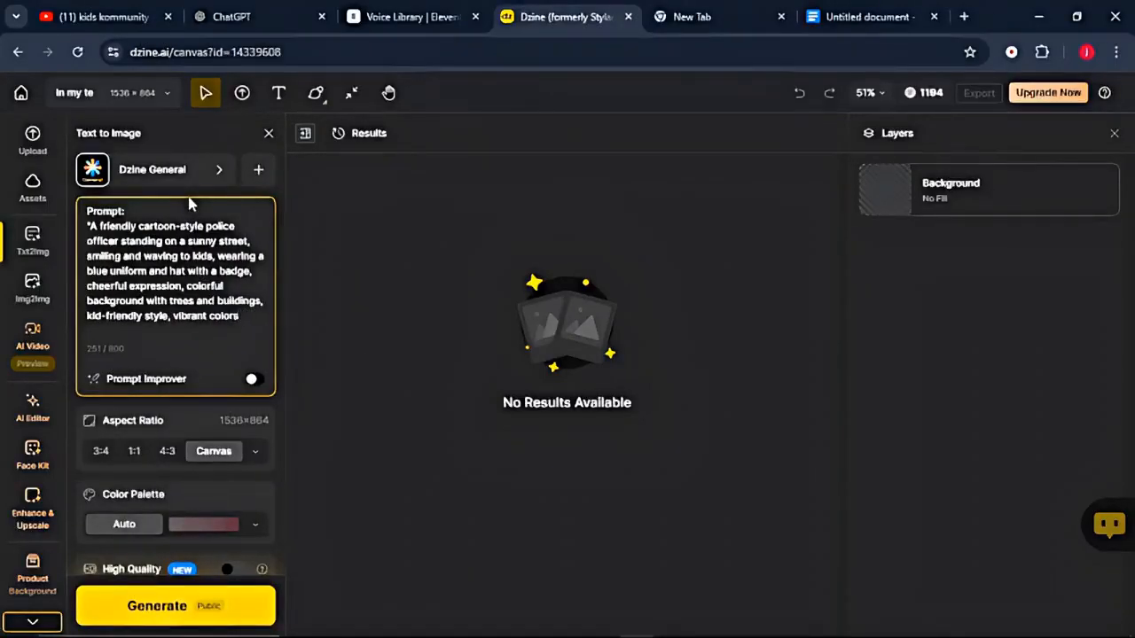
Choose the Dzine 3D Render v1 style and generate the police officer images.
click(154, 175)
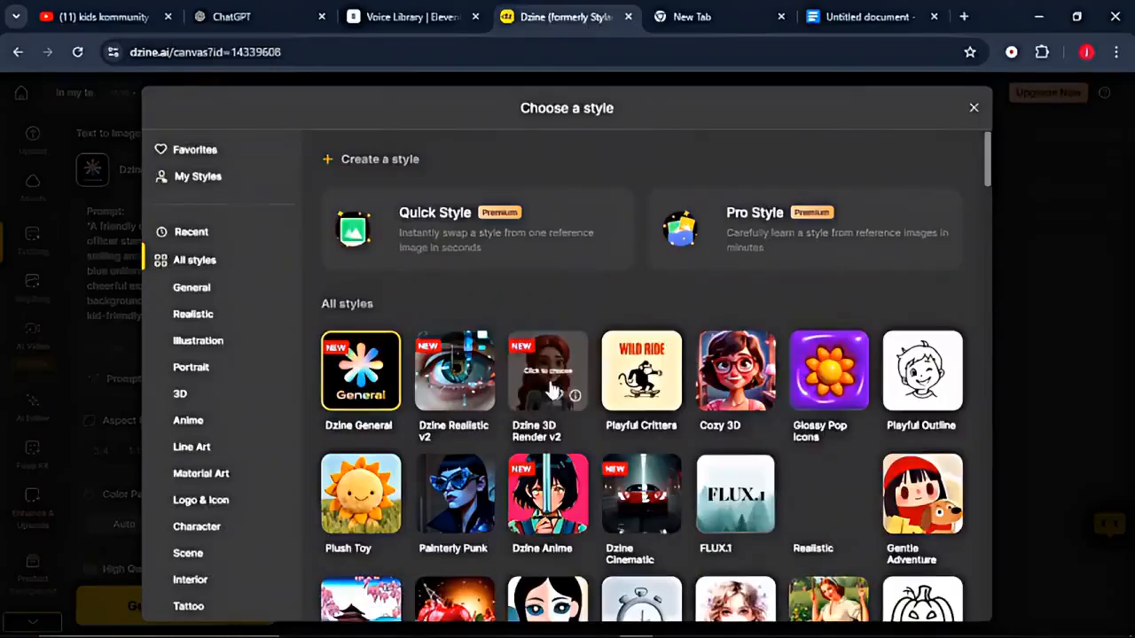
scroll(551, 390, down, 4)
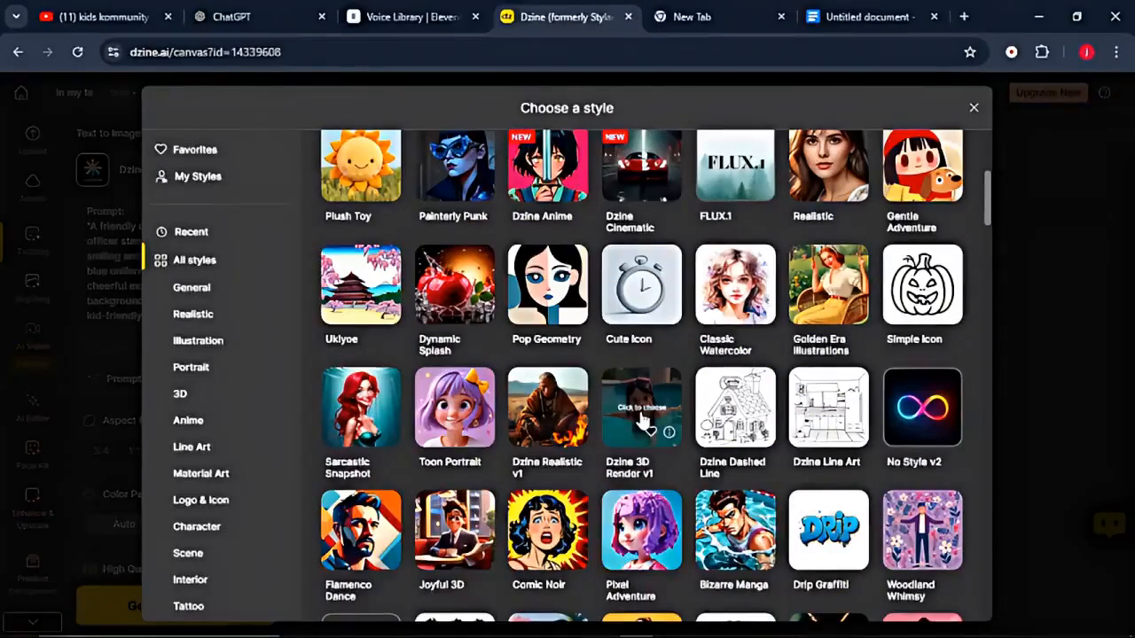
click(641, 417)
scroll(164, 549, down, 1)
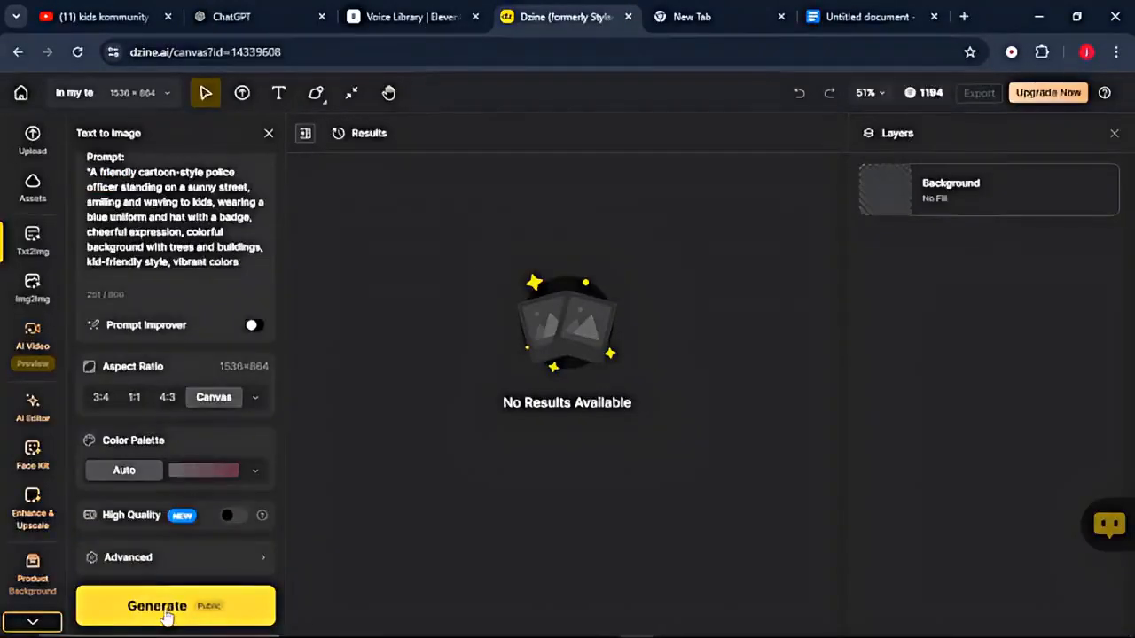
click(167, 612)
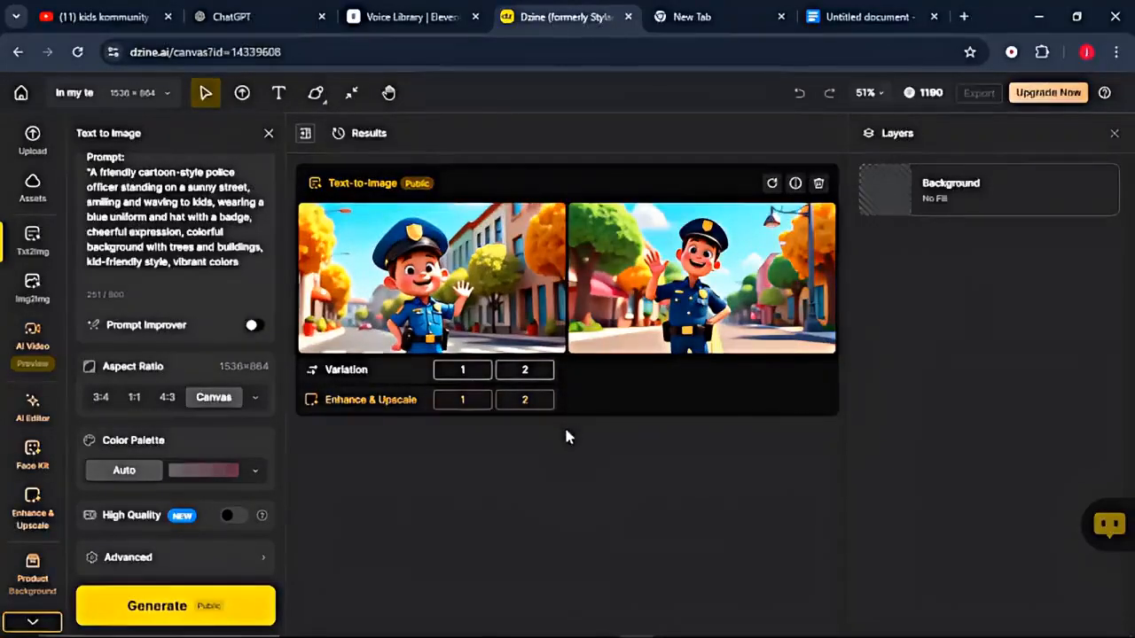
Preview both police officer images at full size and download the second one.
click(499, 277)
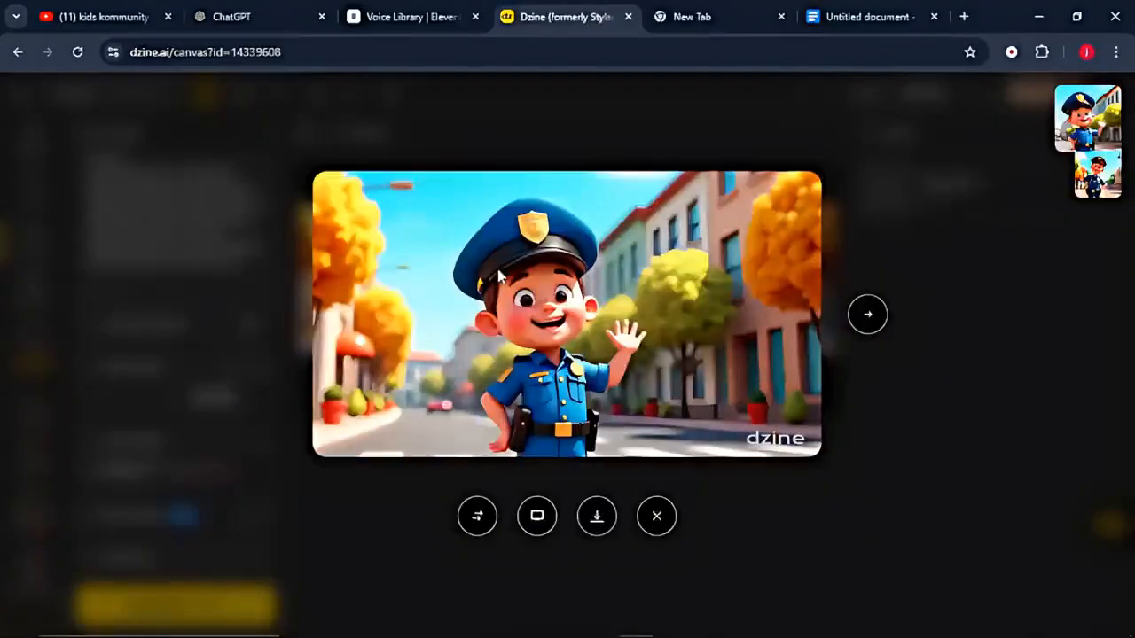
click(868, 315)
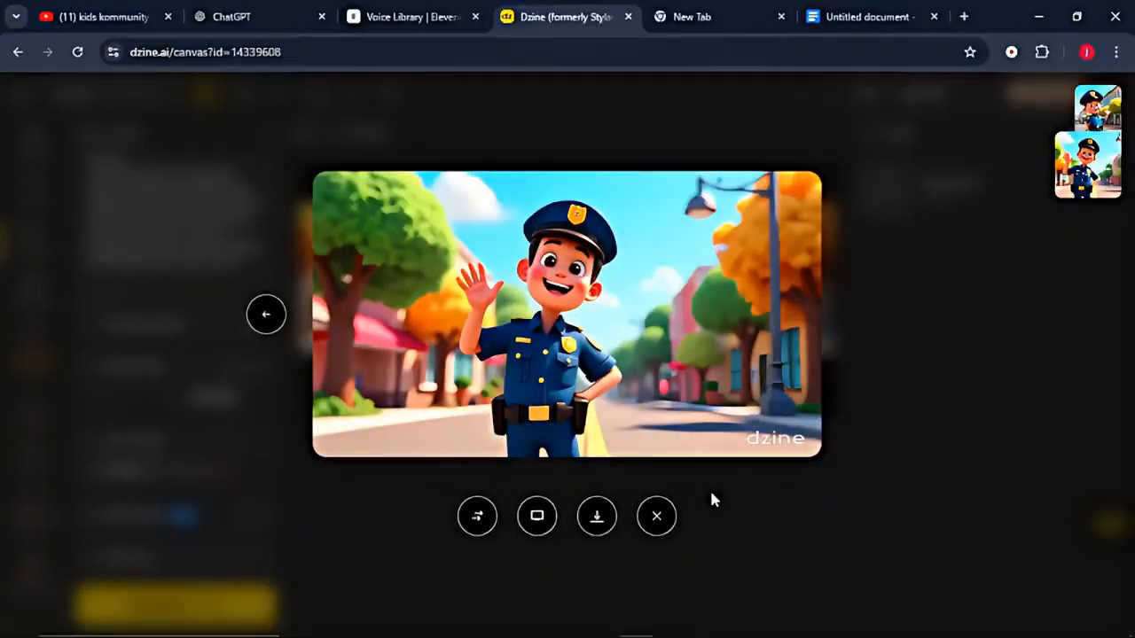
click(597, 521)
click(588, 470)
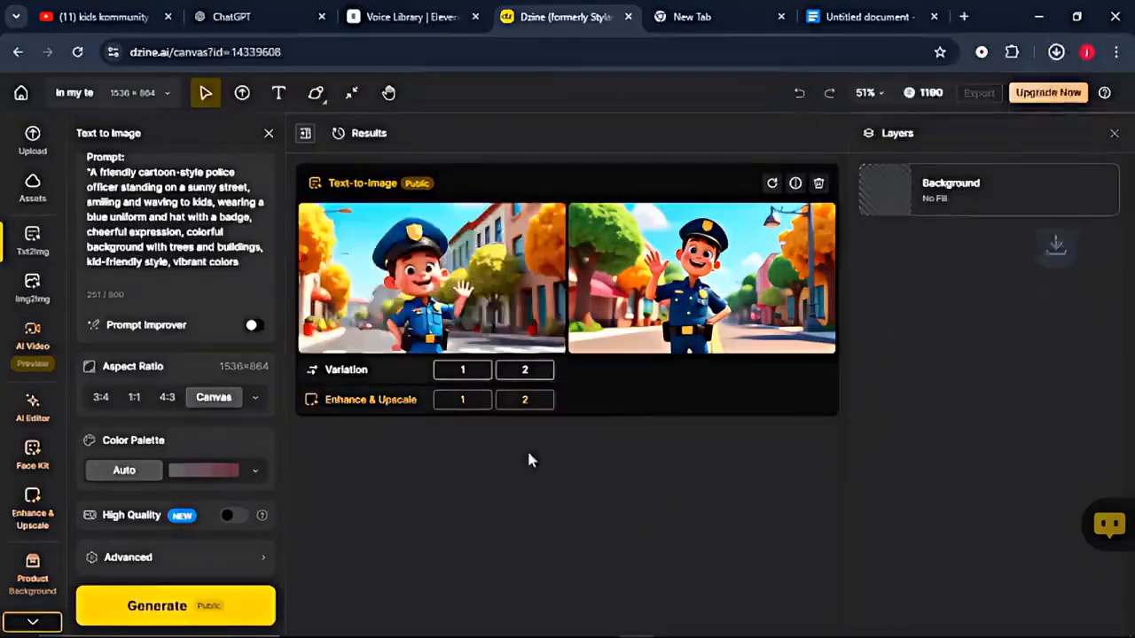
Replace Dzine's prompt with the Firefighter prompt from ChatGPT, generate its images and review the generated results.
click(224, 11)
scroll(568, 320, down, 2)
drag(286, 269, 491, 358)
right_click(485, 356)
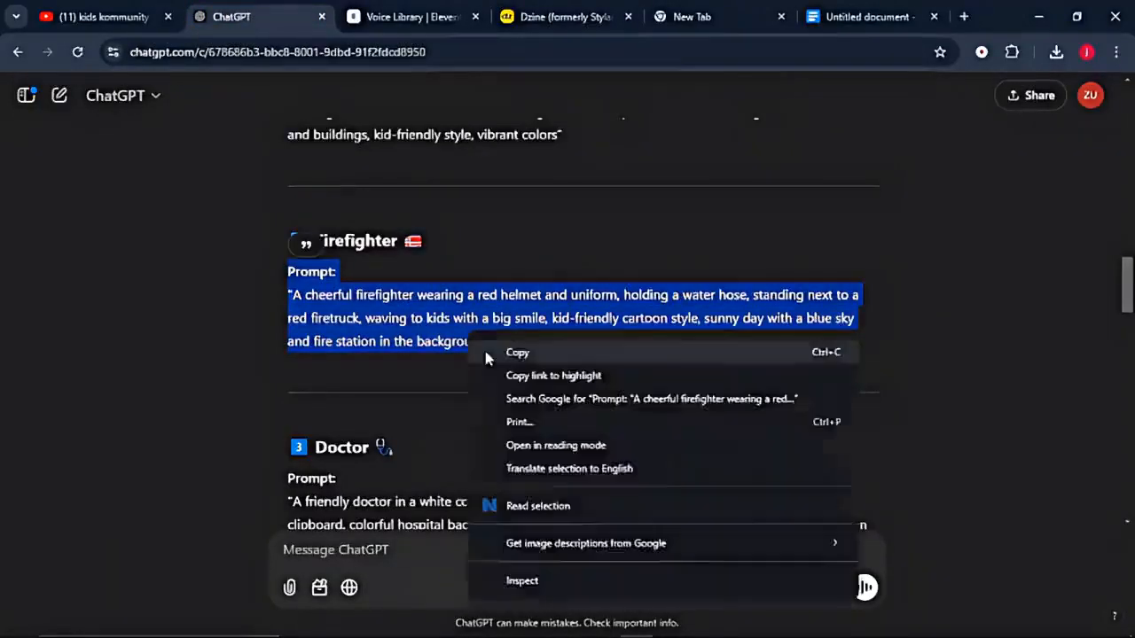
click(486, 353)
click(545, 16)
right_click(110, 263)
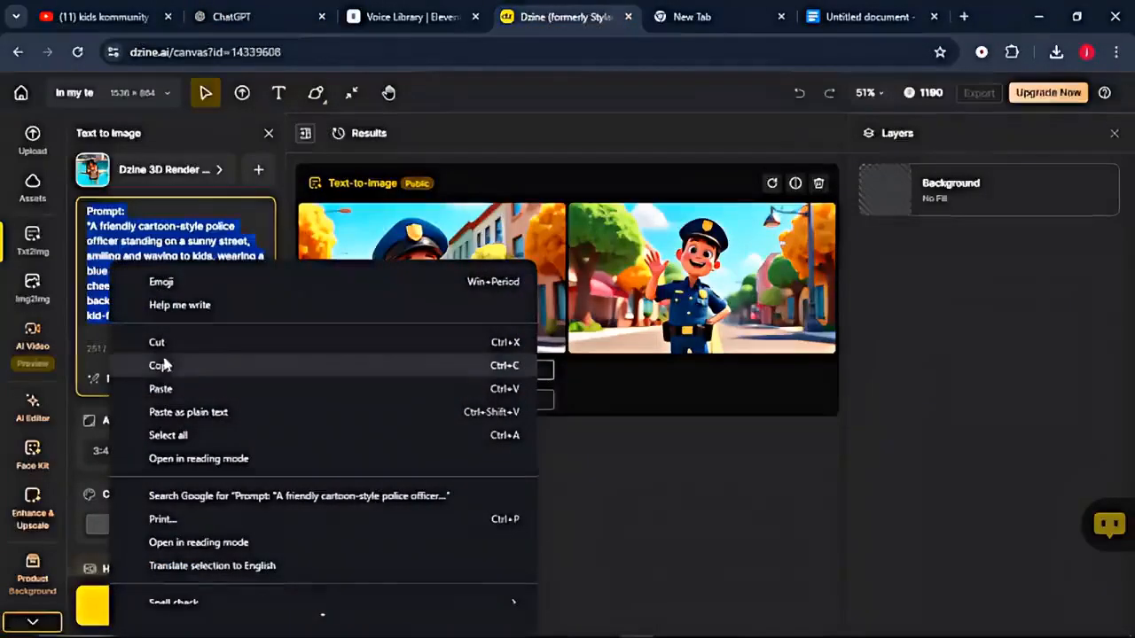
click(160, 388)
click(150, 608)
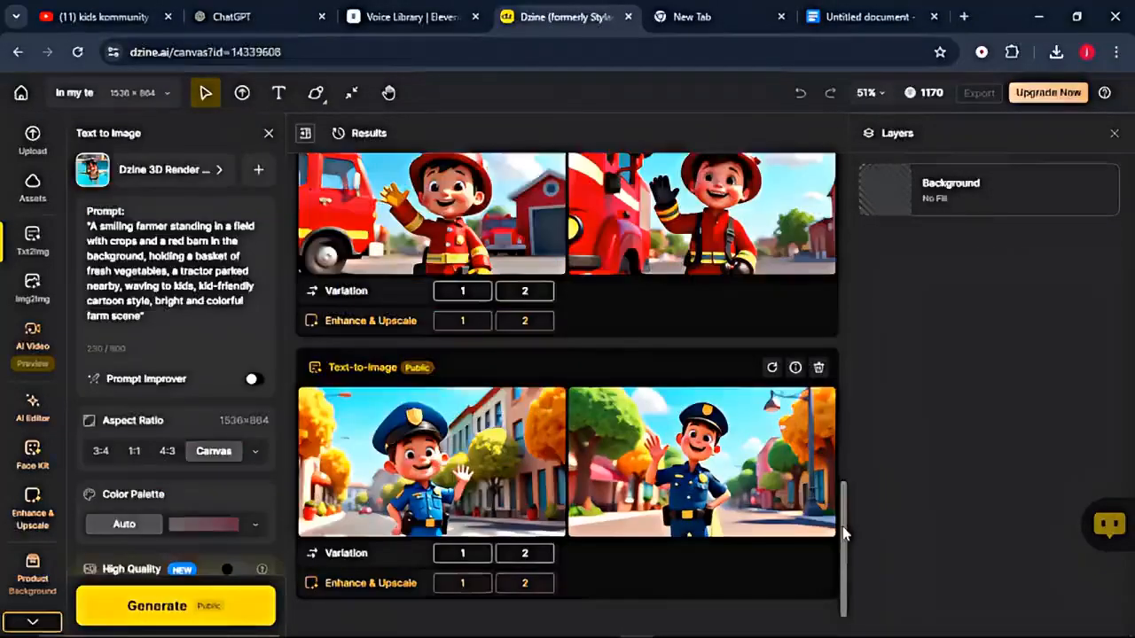
drag(843, 533, 853, 386)
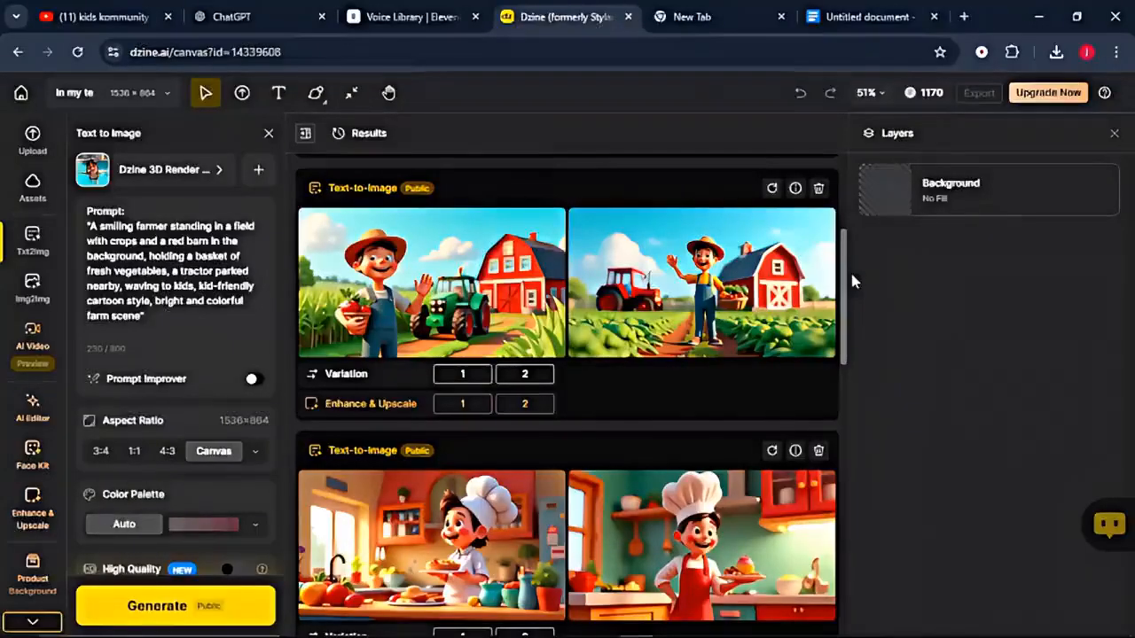
Copy the Police Officer line from the Google Docs script into ElevenLabs' Text to Speech.
click(423, 17)
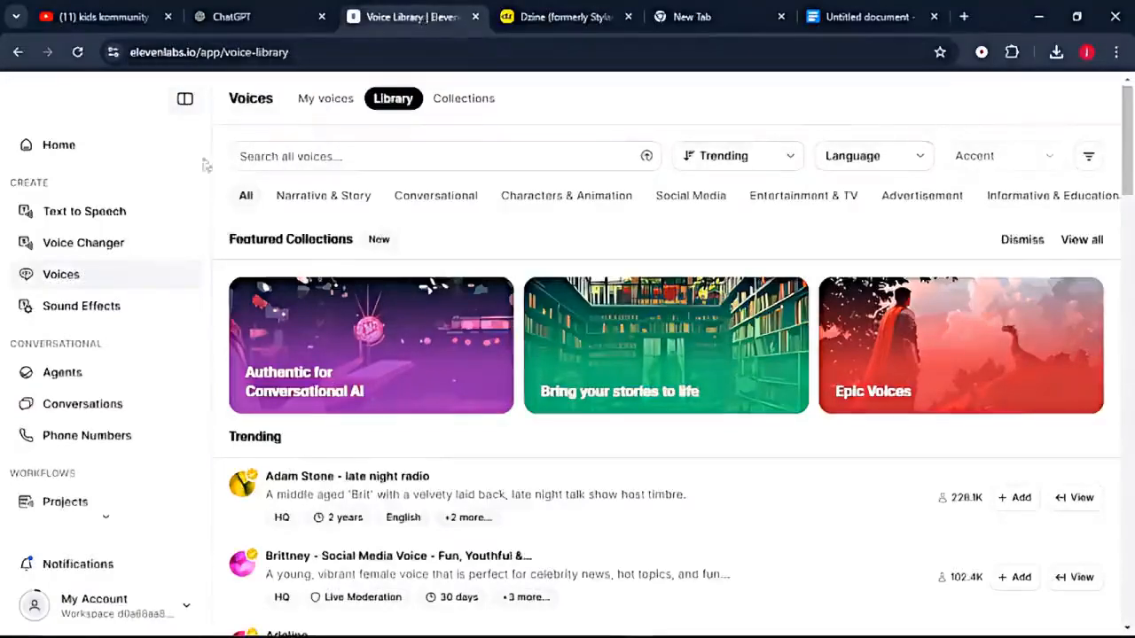
click(61, 218)
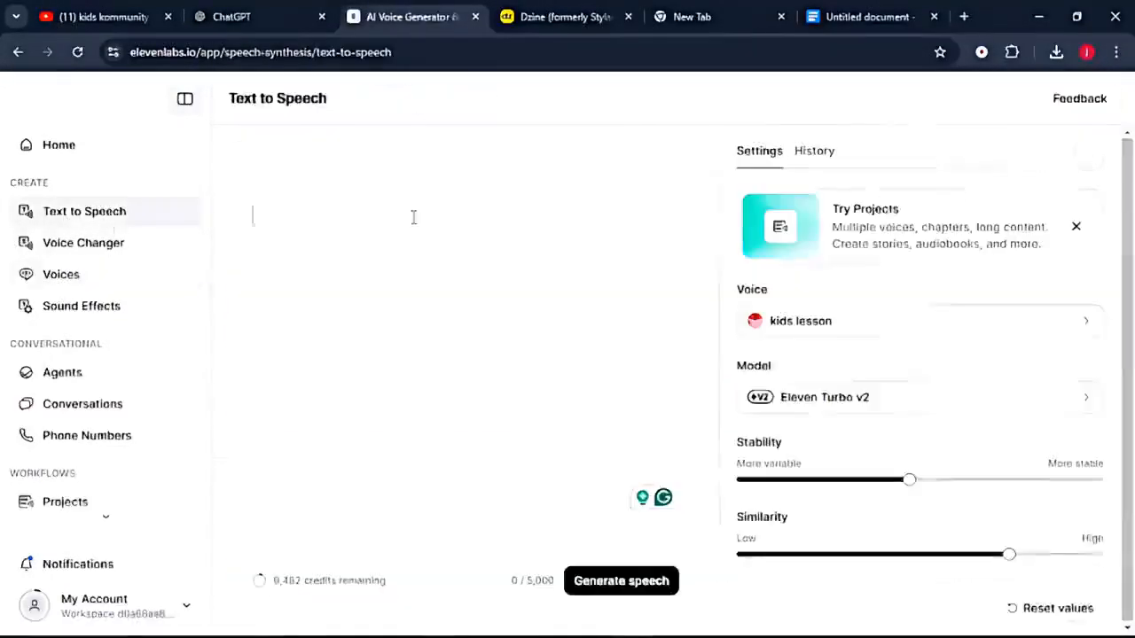
click(838, 21)
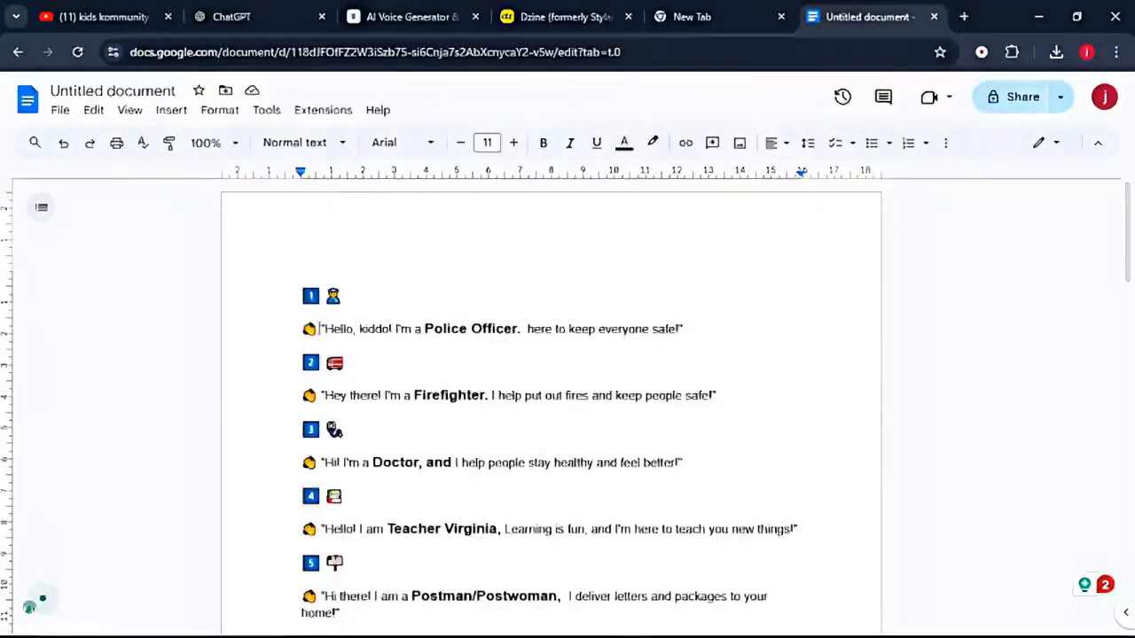
right_click(281, 210)
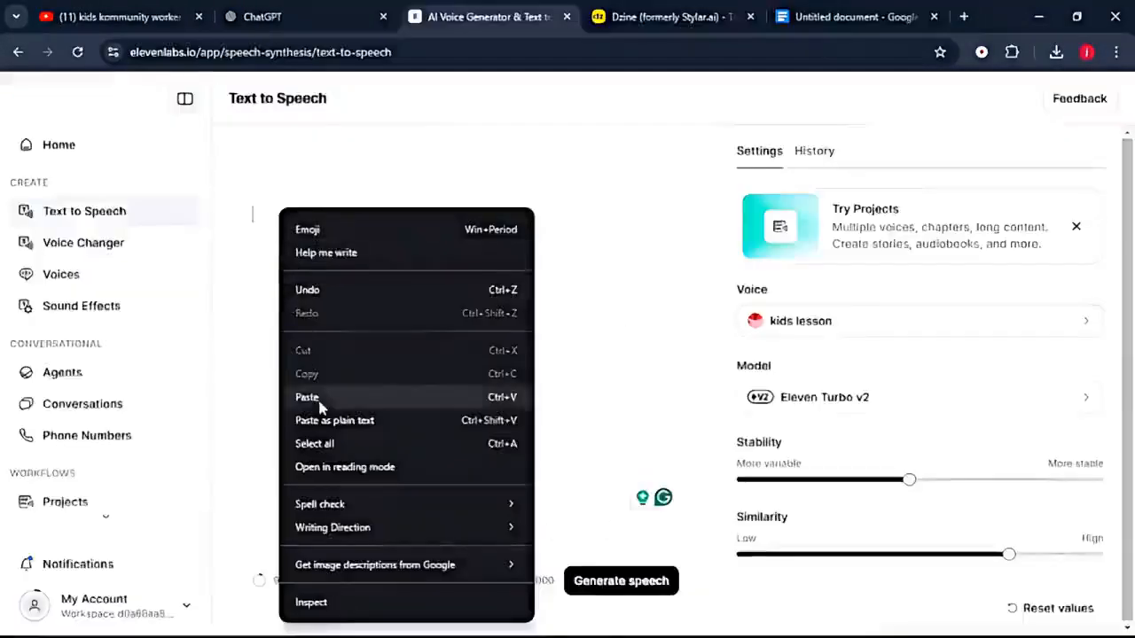
click(307, 397)
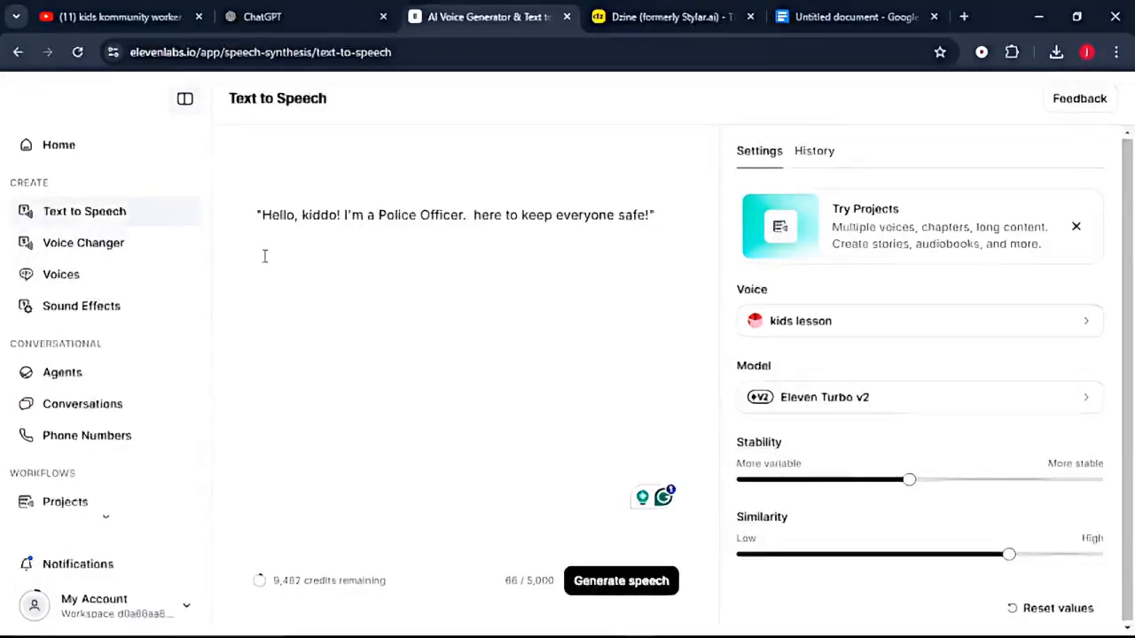
Set the voice to Story, generate the police officer speech and download the audio.
click(825, 324)
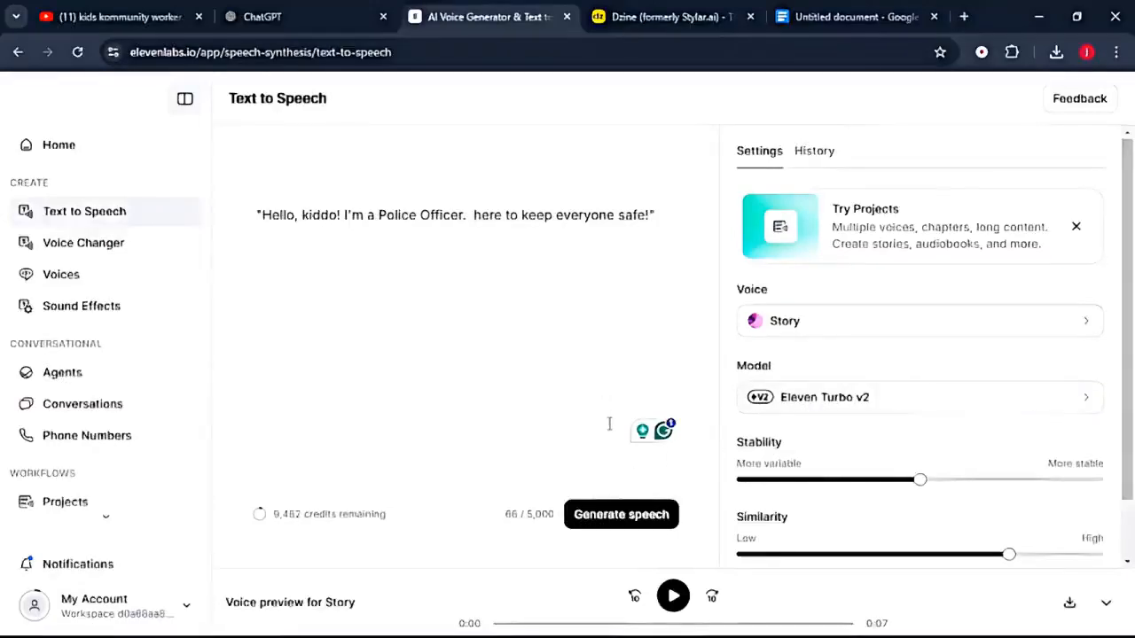
click(625, 519)
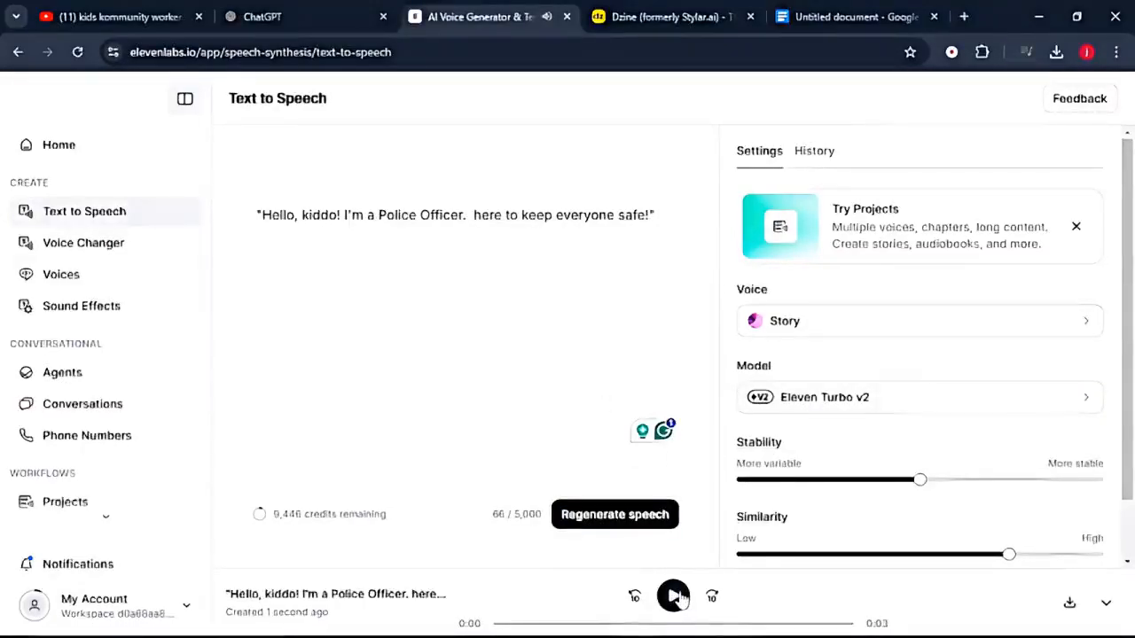
click(1070, 604)
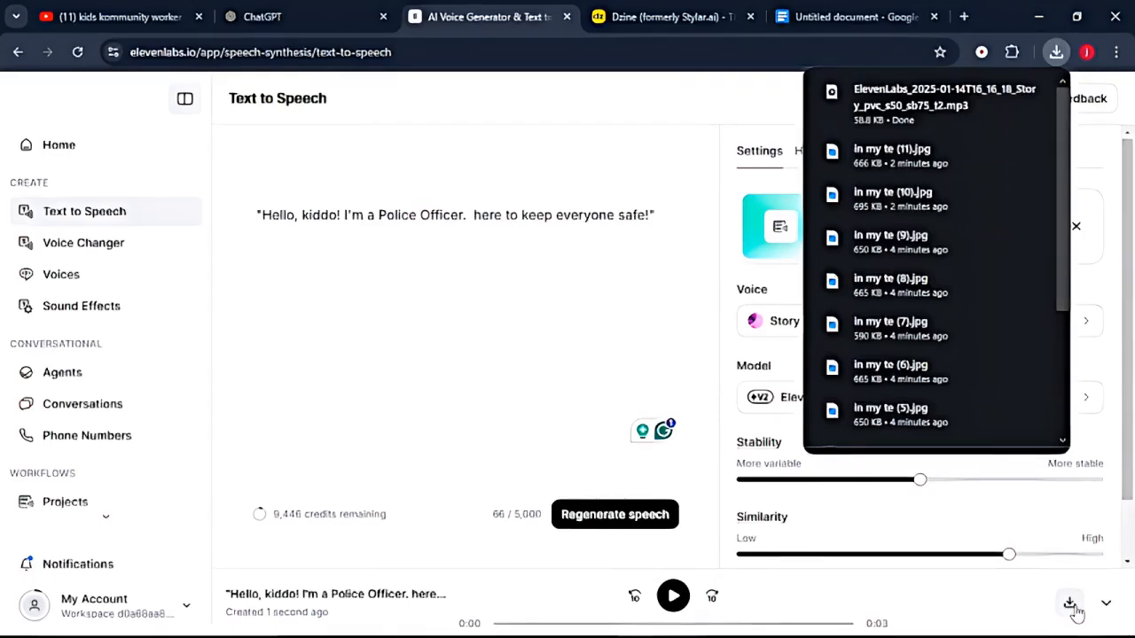
click(714, 408)
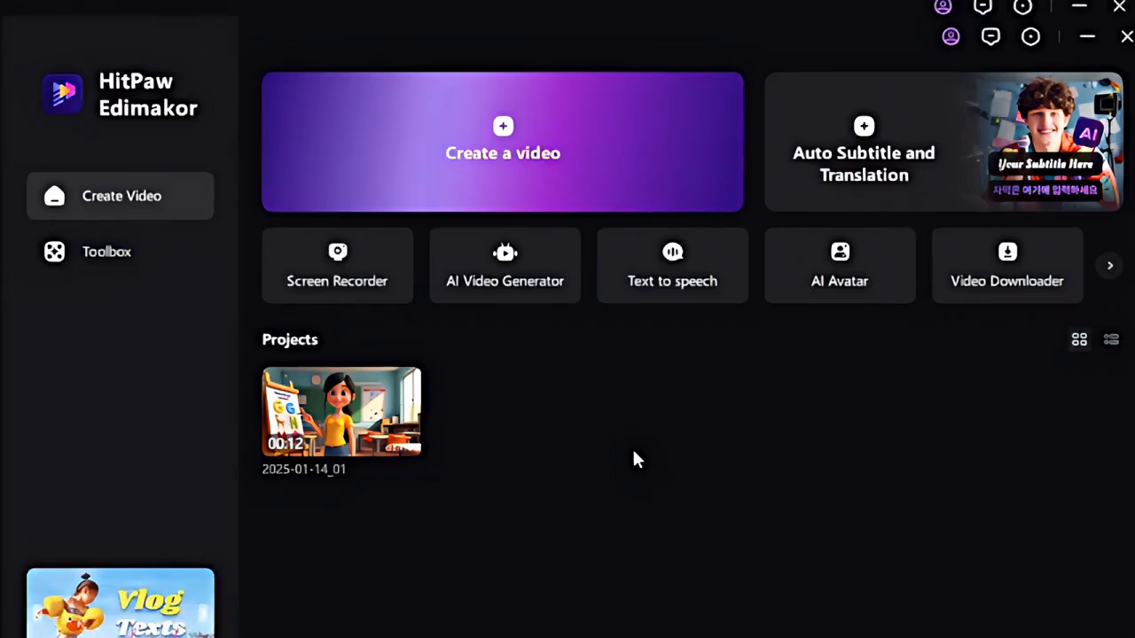
Switch to HitPaw Edimakor, start an AI Avatar project and import the police officer photo in my te (1) as a custom avatar.
click(832, 284)
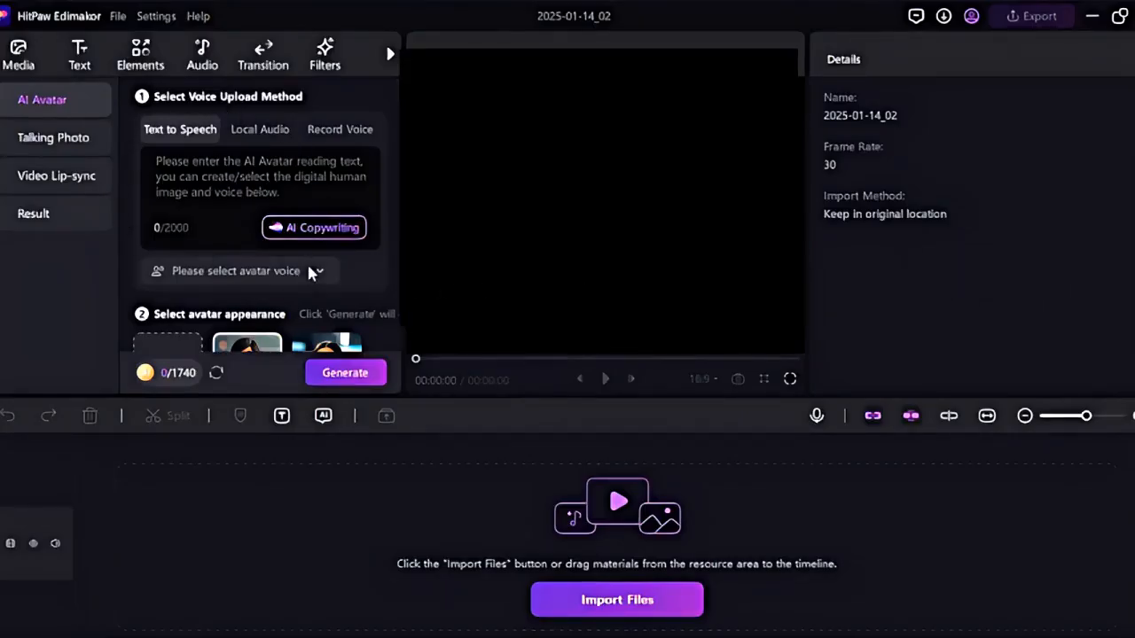
scroll(310, 273, down, 1)
scroll(310, 273, down, 5)
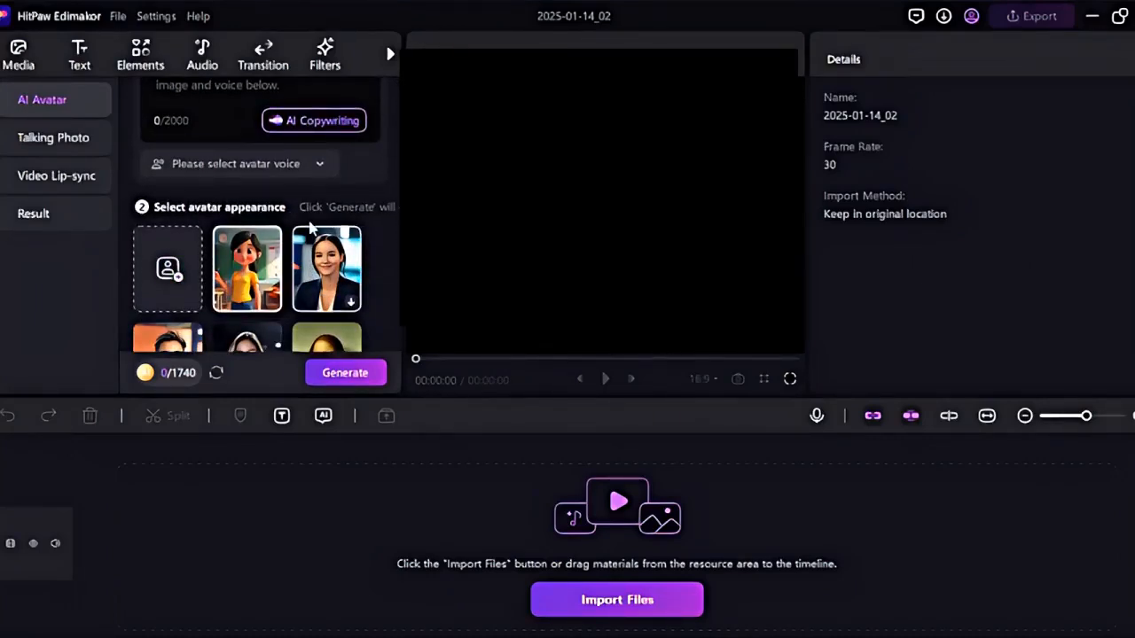
scroll(311, 229, down, 3)
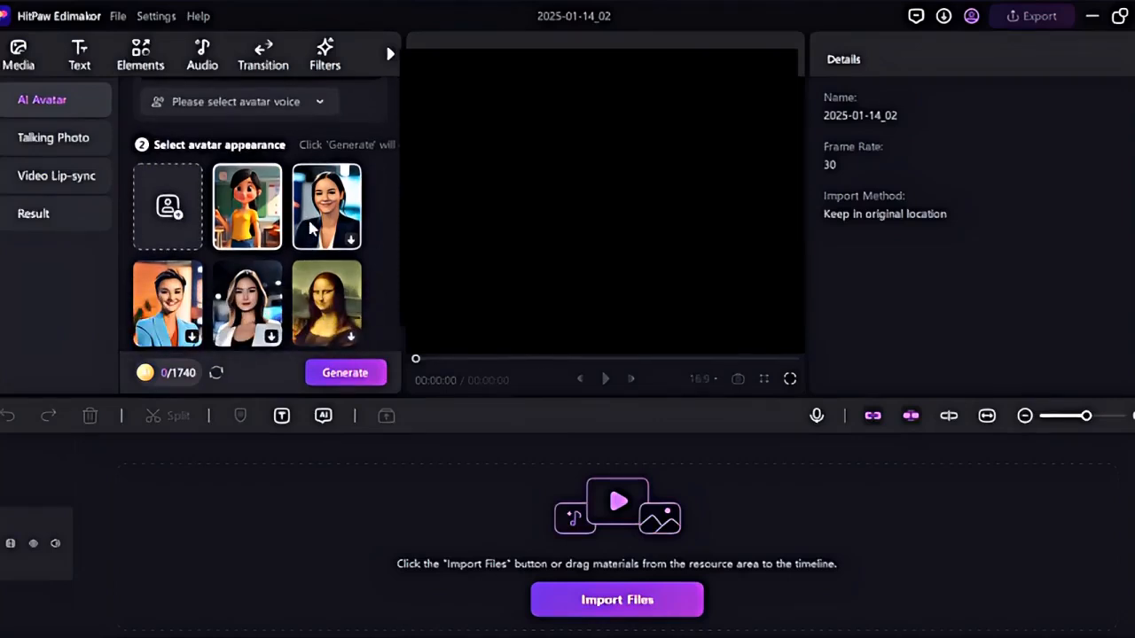
click(189, 194)
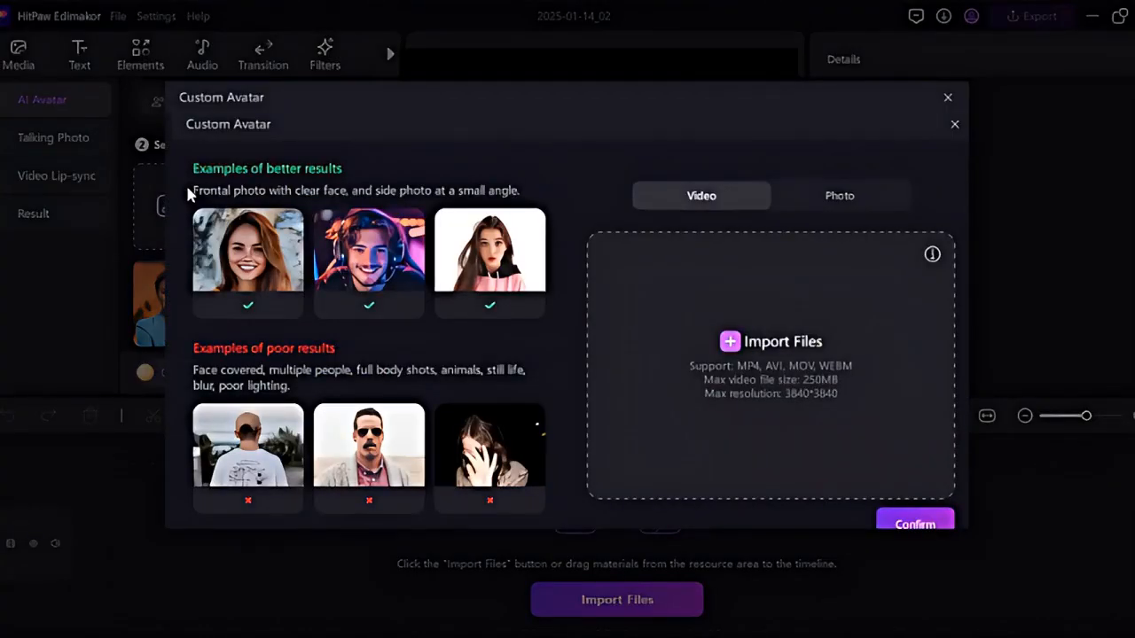
click(861, 183)
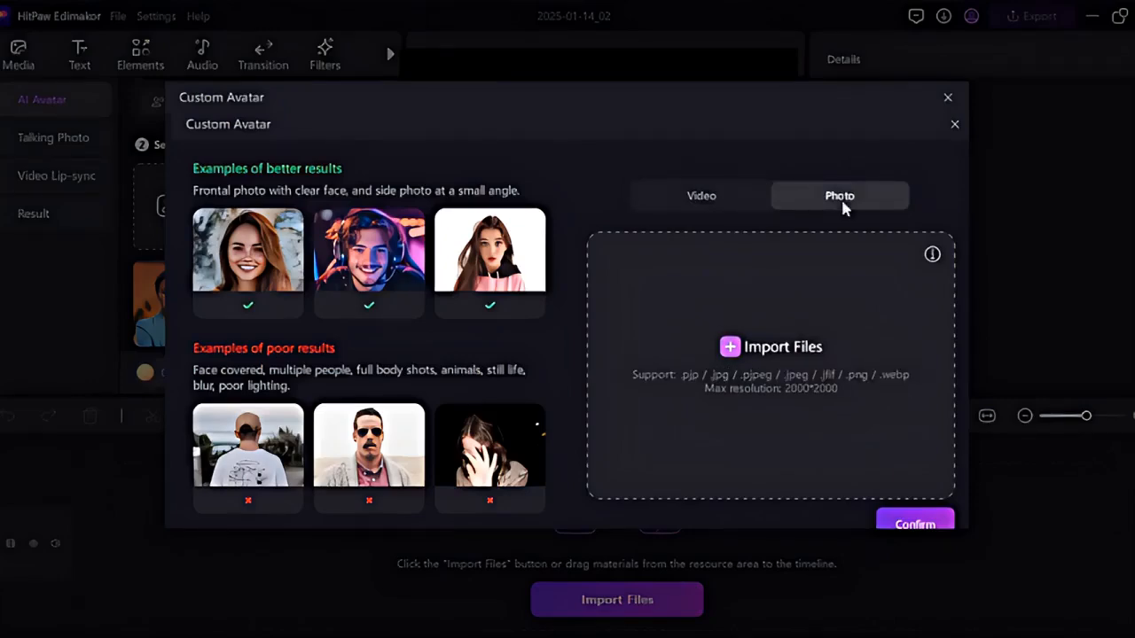
click(764, 353)
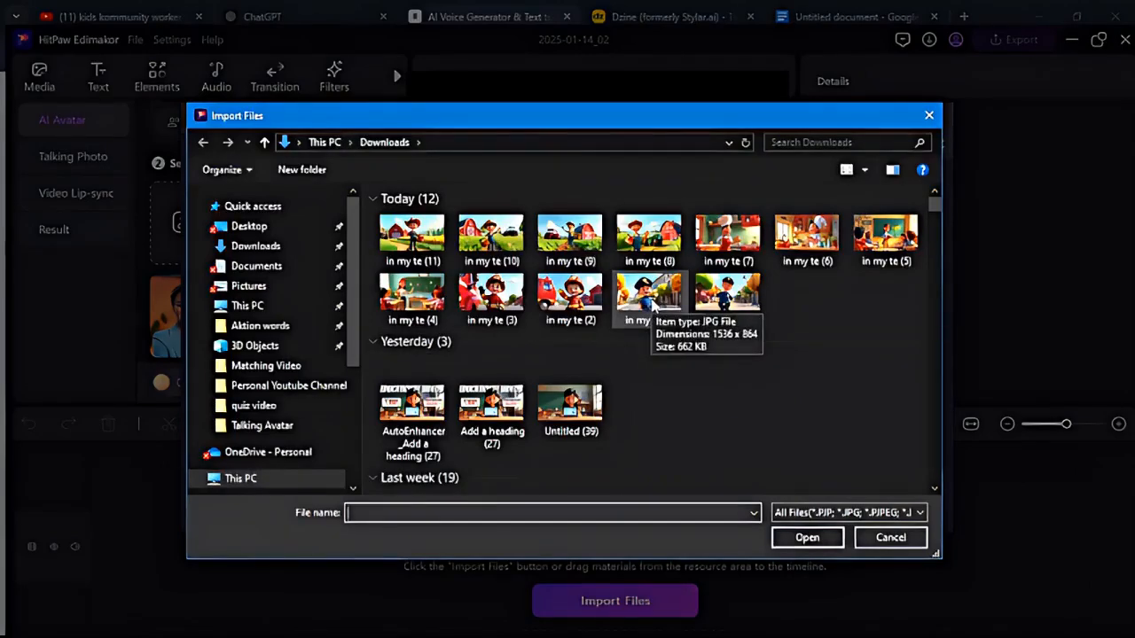
click(653, 303)
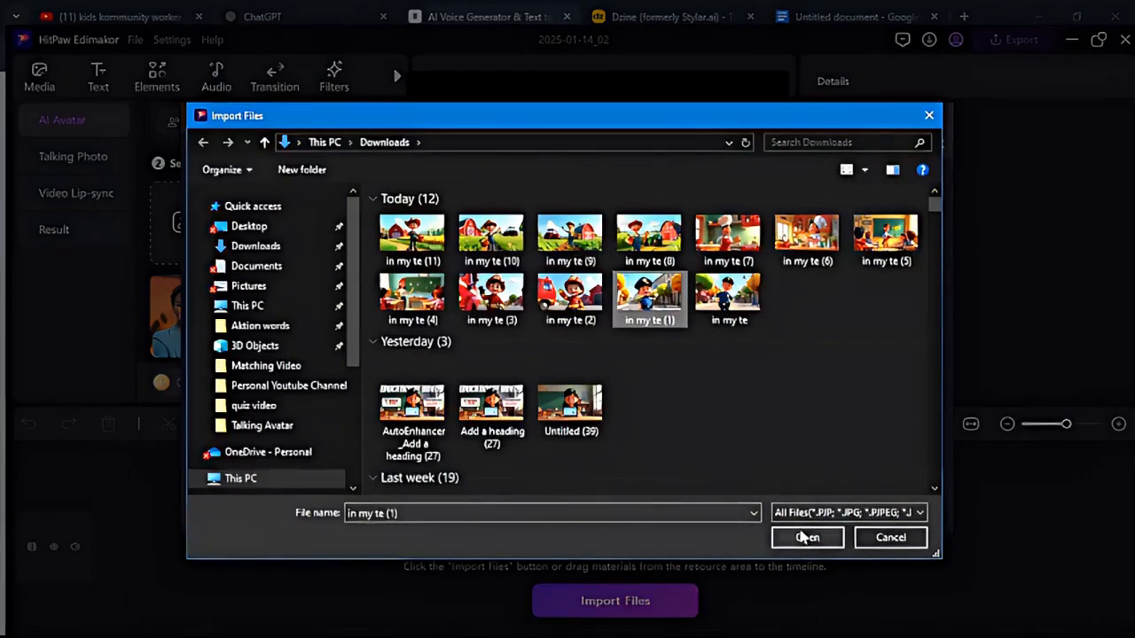
click(806, 537)
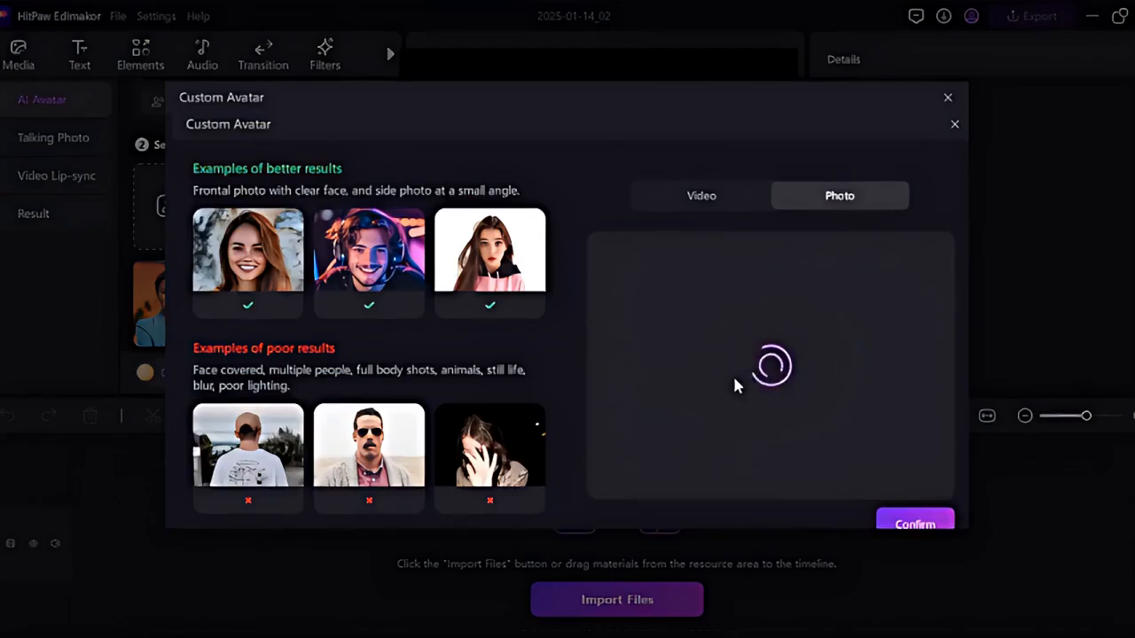
click(913, 523)
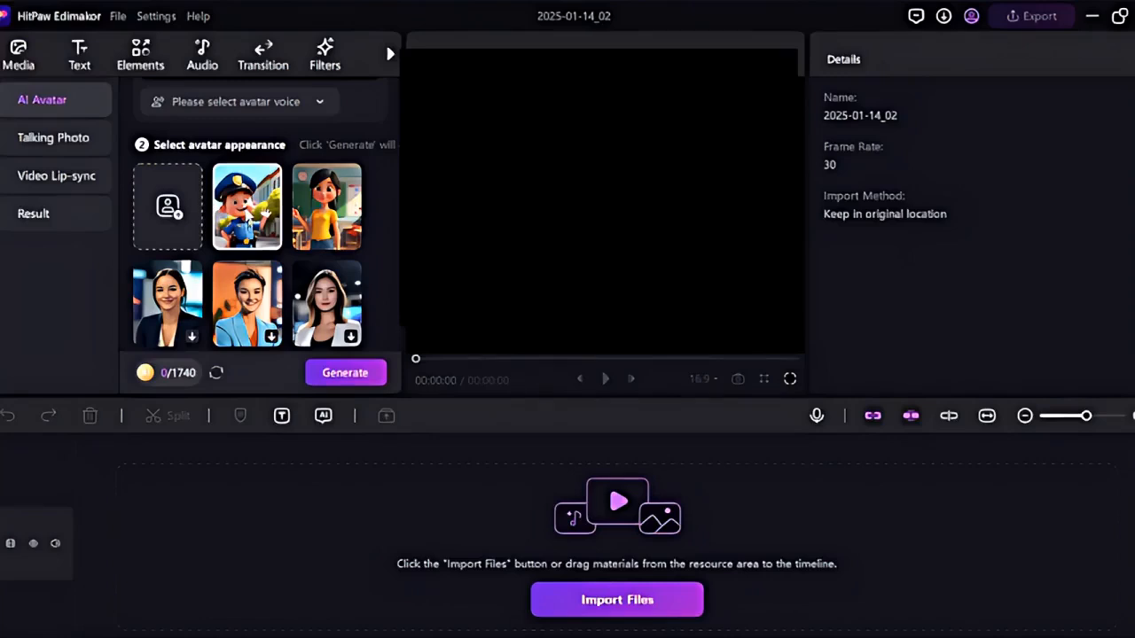
Select the police officer avatar, load the ElevenLabs Story-voice MP3 as its local audio and generate the talking avatar video.
click(251, 215)
scroll(251, 215, up, 2)
scroll(251, 214, down, 2)
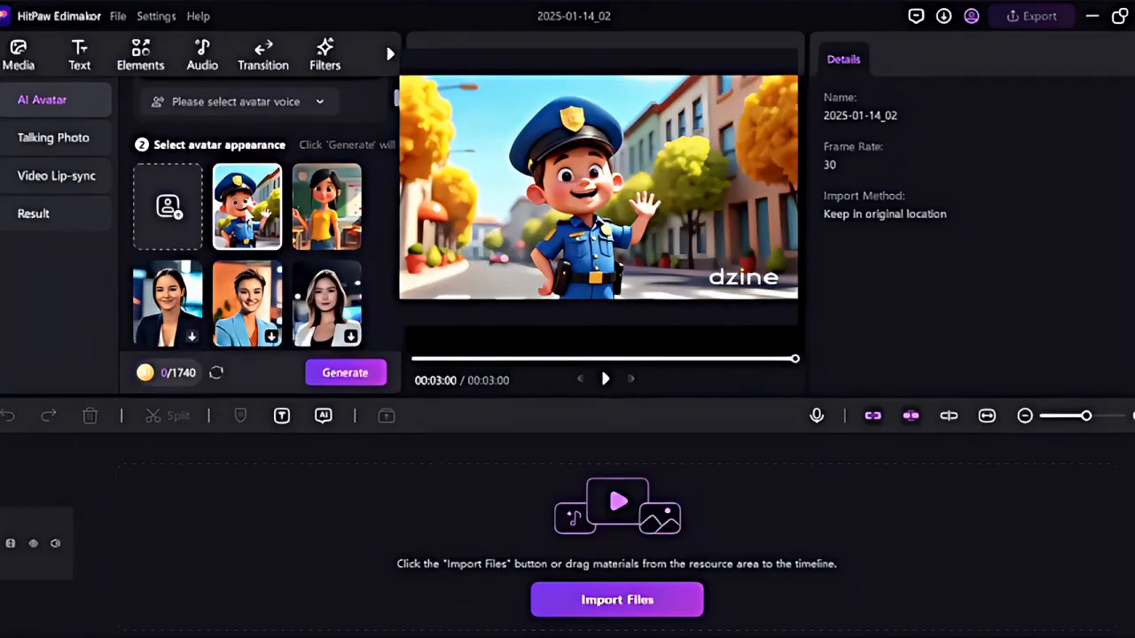
scroll(249, 214, up, 3)
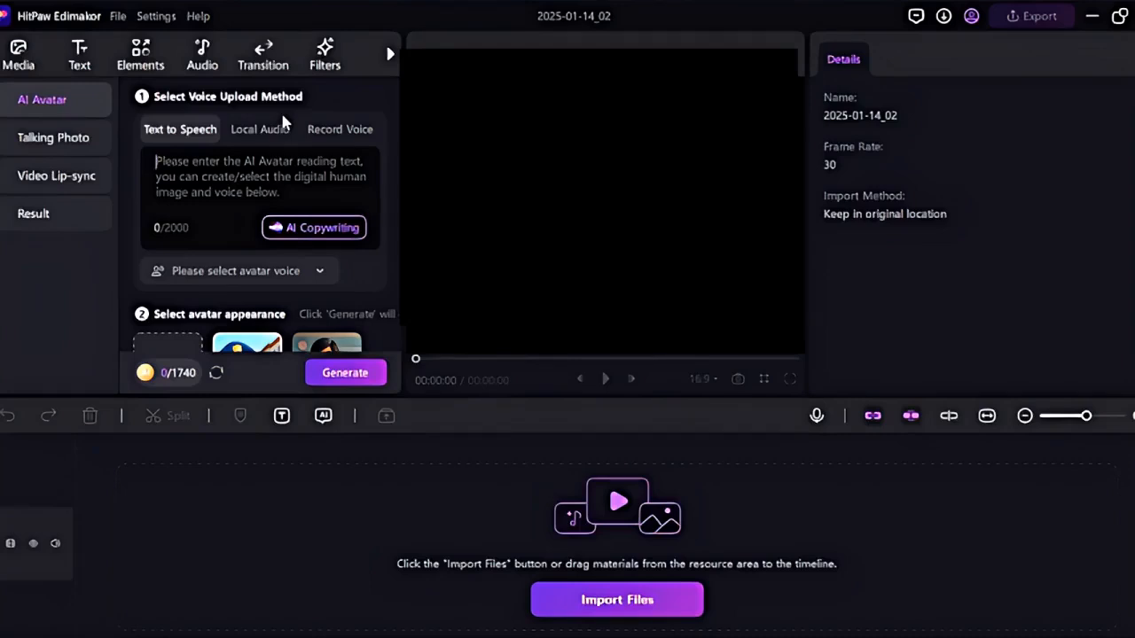
click(283, 117)
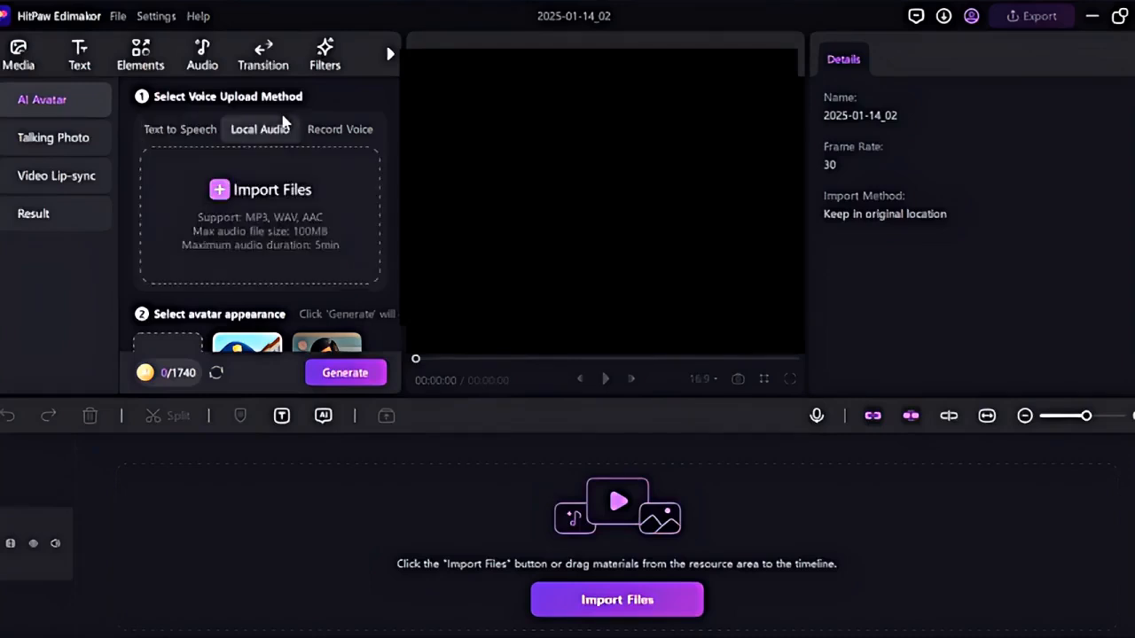
click(283, 199)
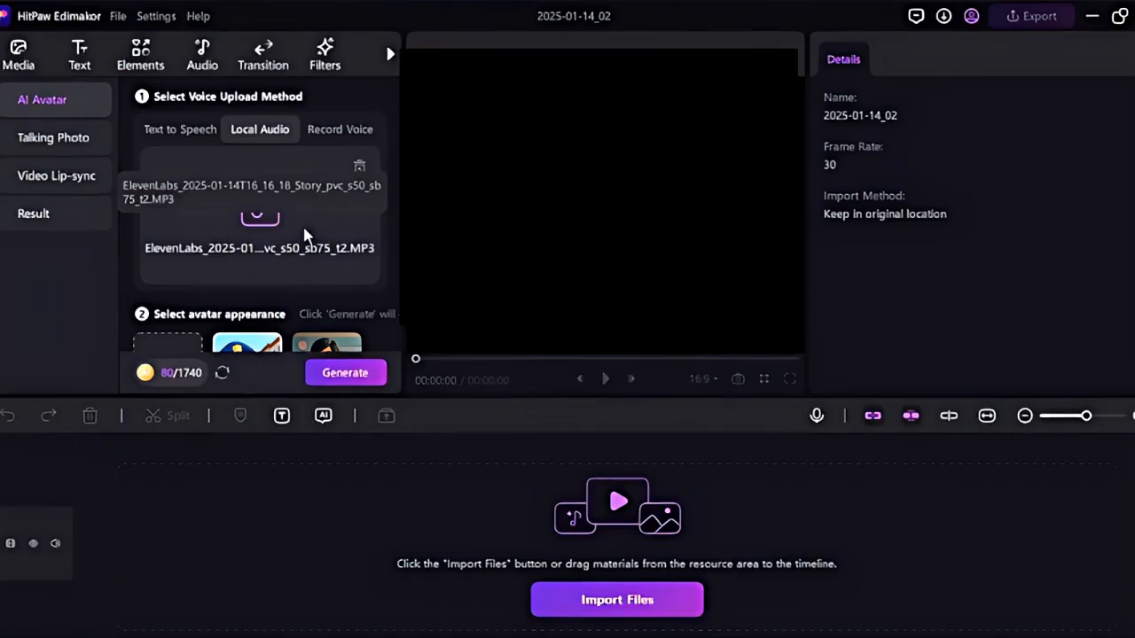
click(346, 373)
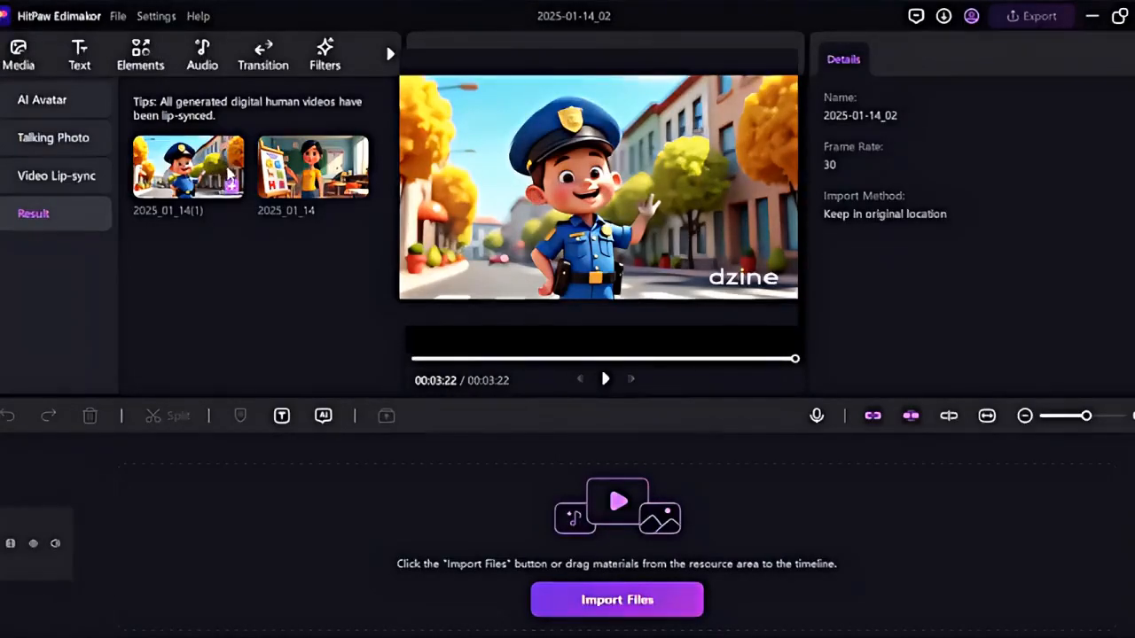
Place the generated police officer clip on the timeline and export it as a video named police.
drag(228, 177, 268, 481)
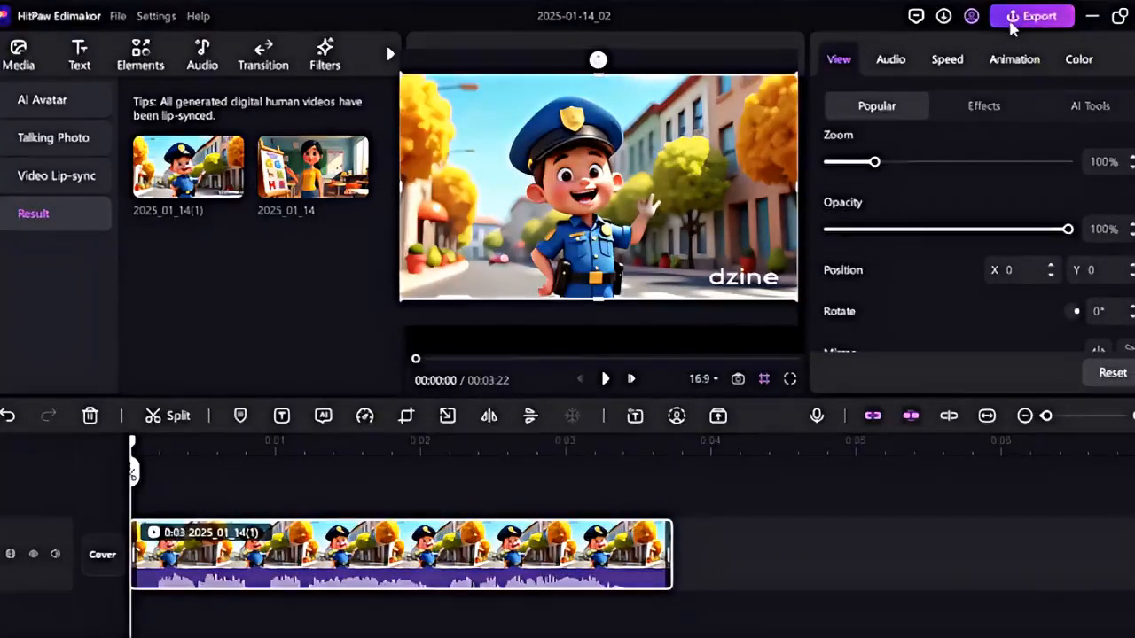
click(1011, 18)
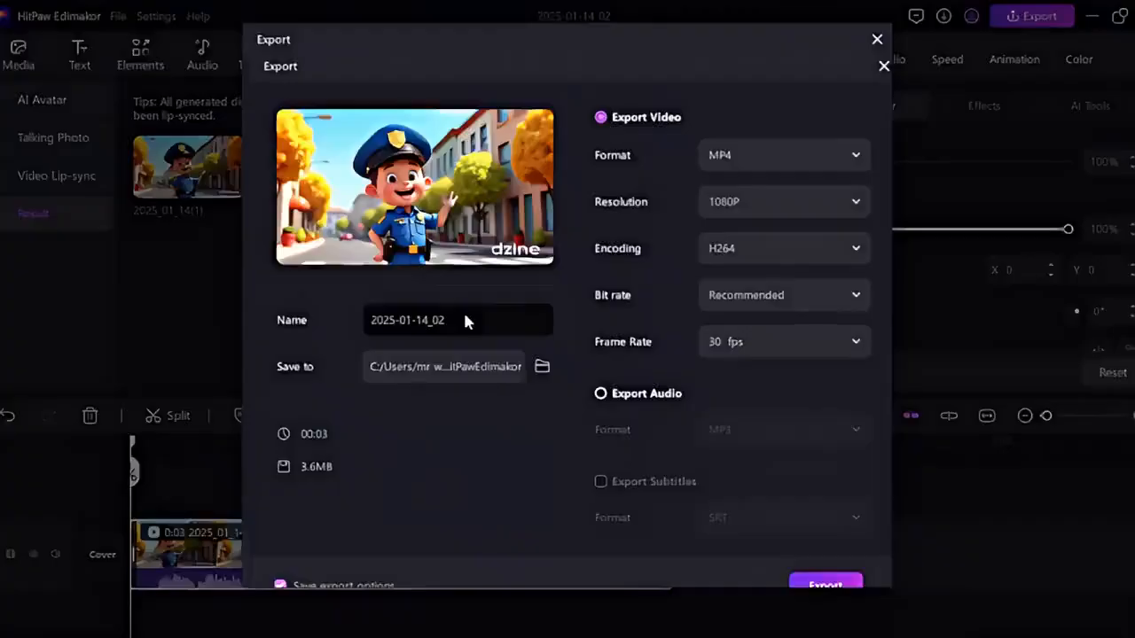
triple_click(435, 319)
text(police)
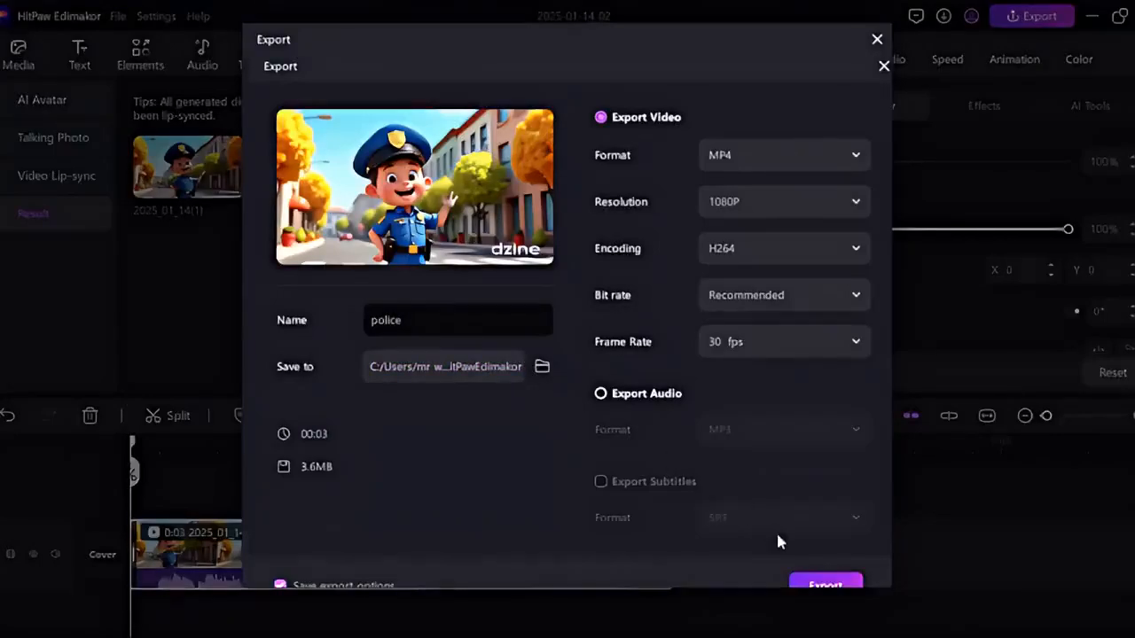
click(838, 578)
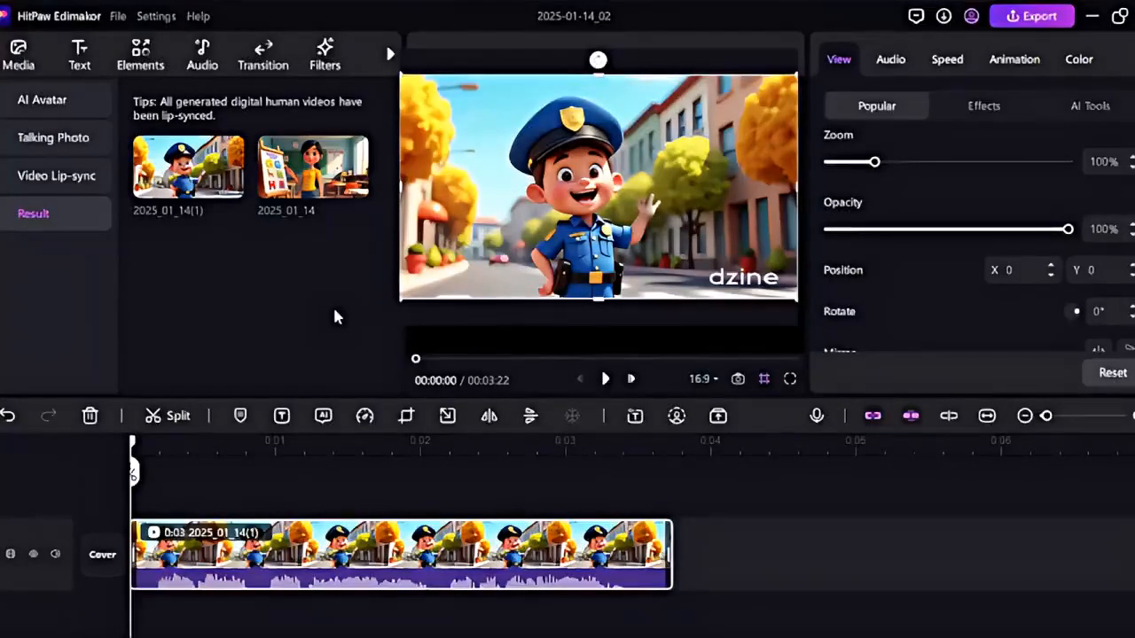
Import the firefighter photo in my te (2) as another custom photo avatar.
click(71, 92)
scroll(181, 287, down, 3)
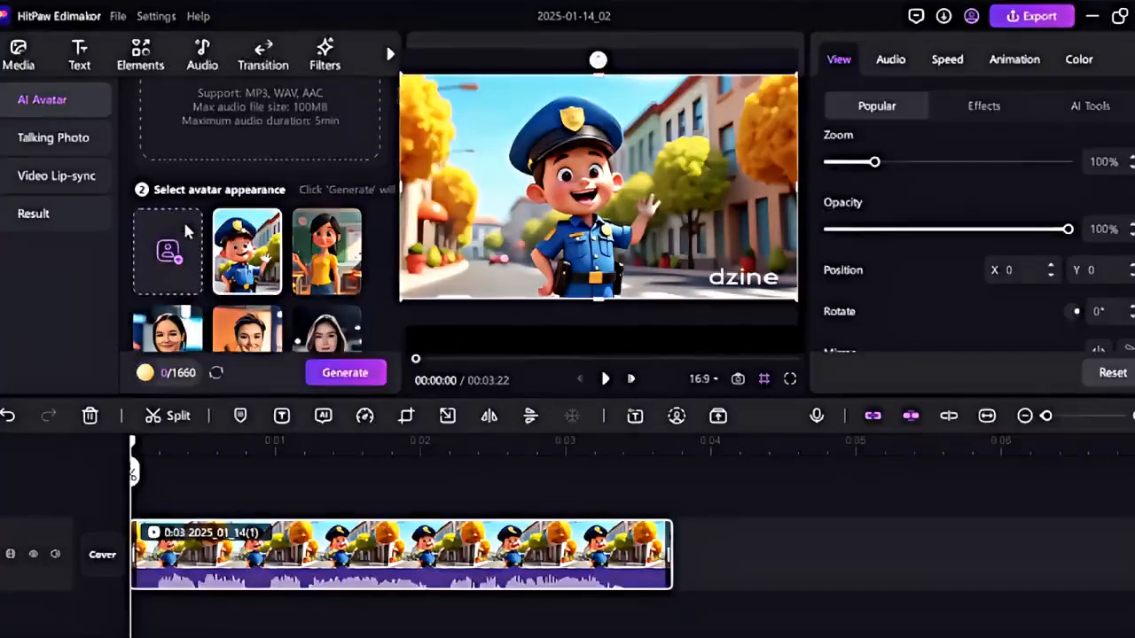
click(184, 227)
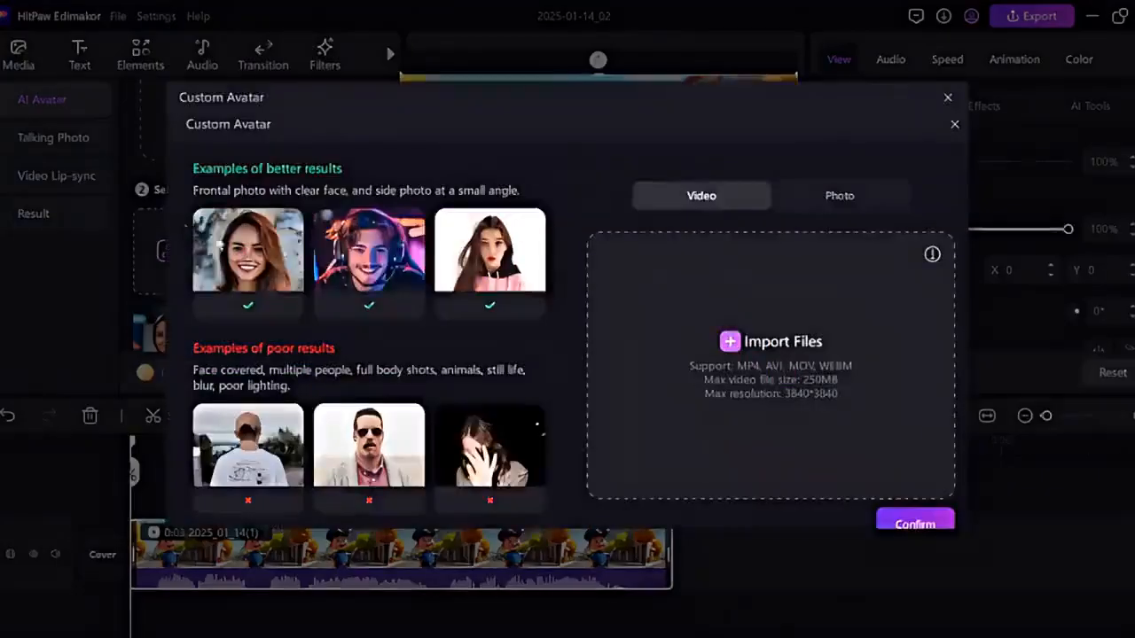
click(849, 189)
click(765, 346)
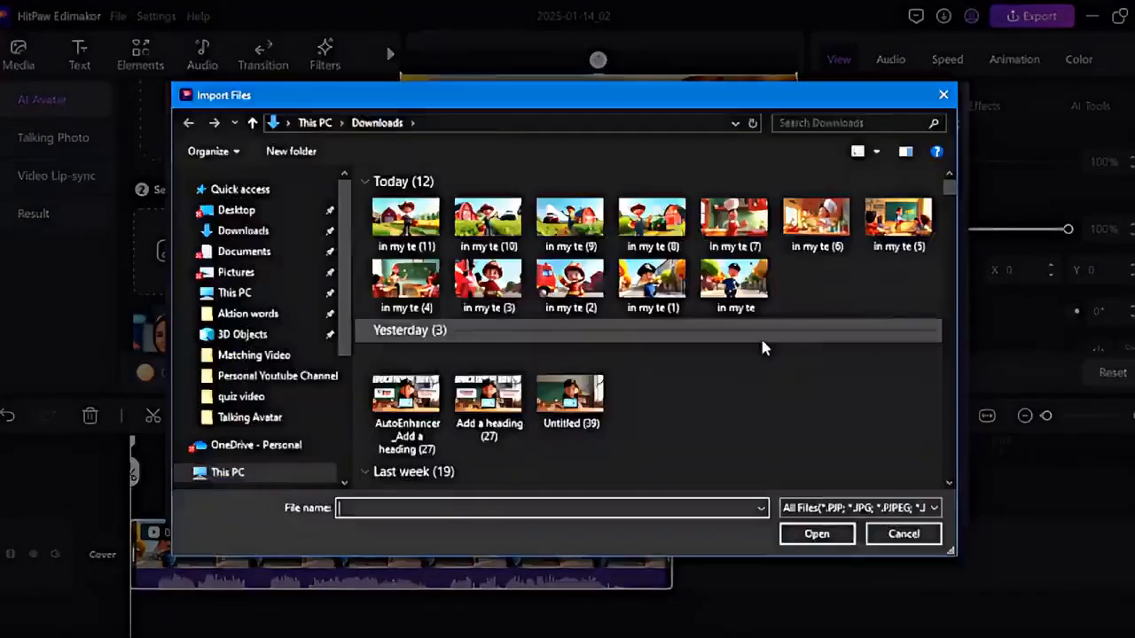
click(569, 282)
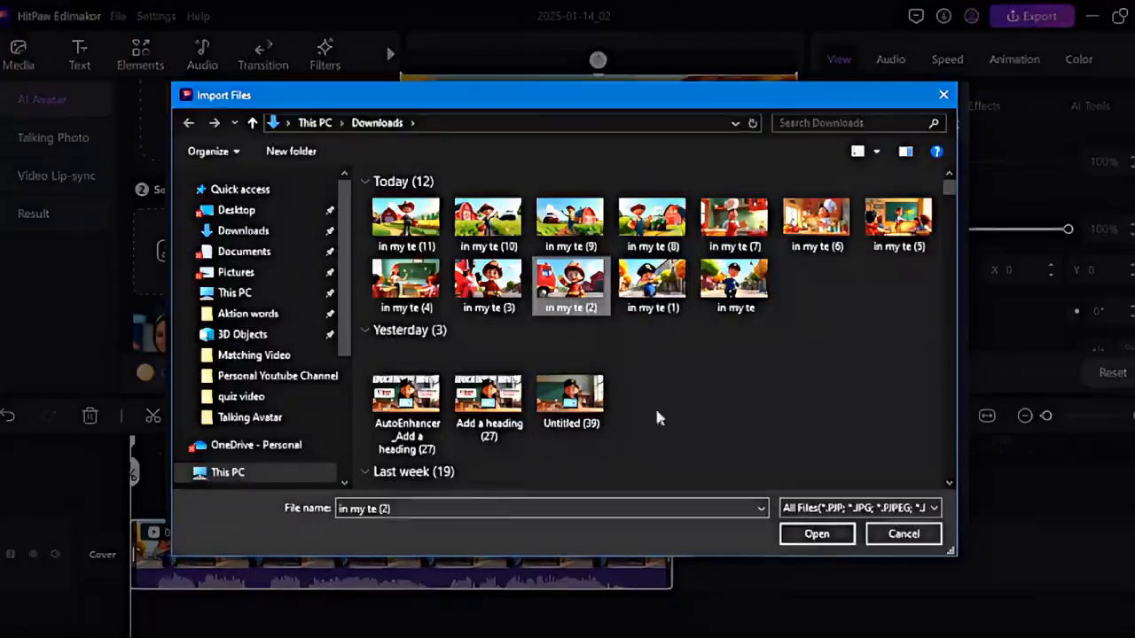
click(811, 535)
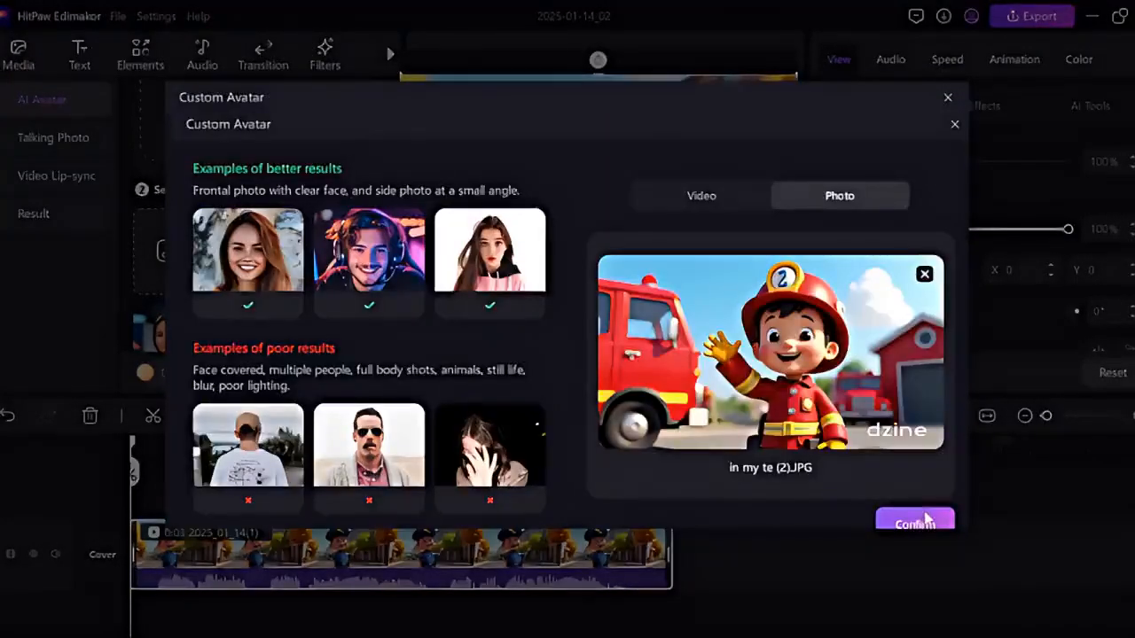
click(920, 521)
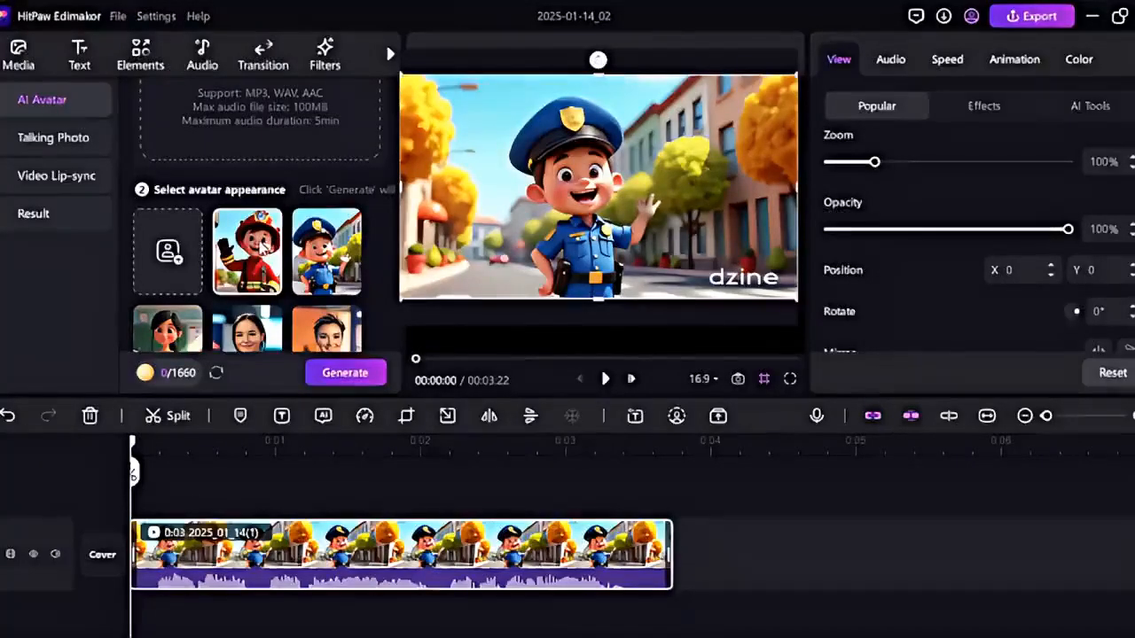
Load the ElevenLabs MP3 ending in s47_sb75_t2 as the firefighter avatar's local audio and generate its talking video.
scroll(260, 249, up, 1)
scroll(260, 245, up, 2)
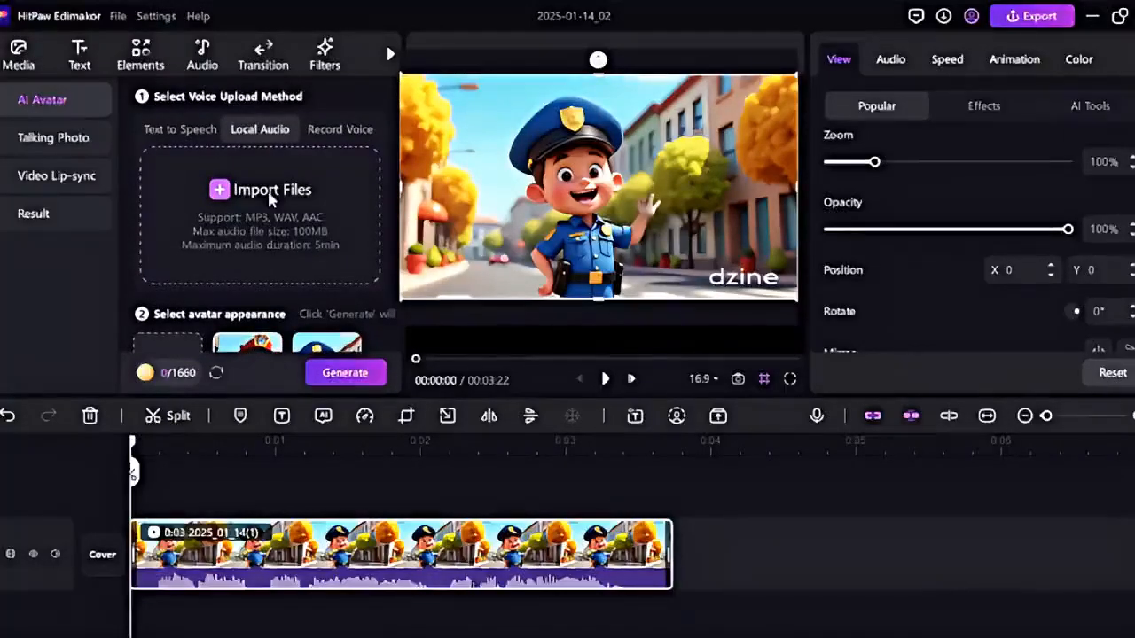
click(270, 190)
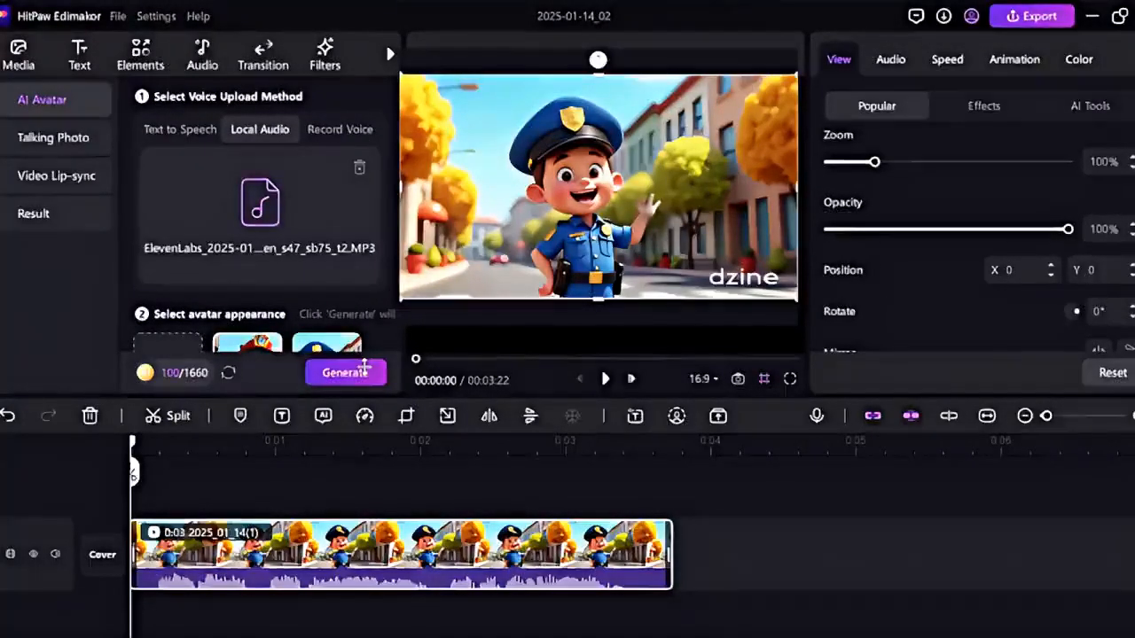
click(363, 371)
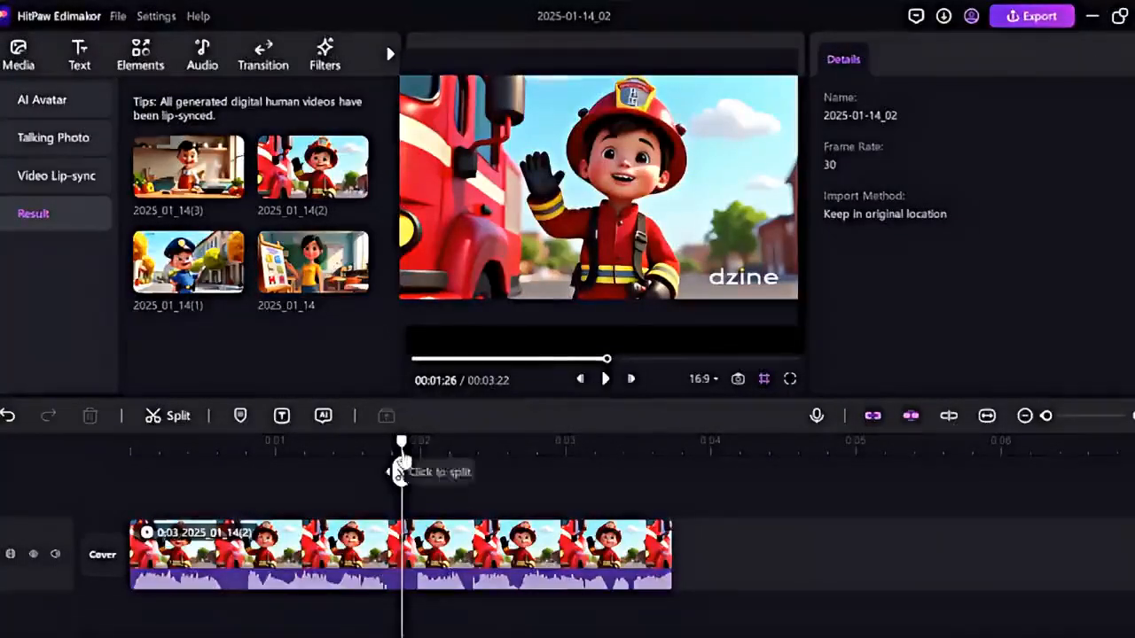
Return the playhead to the start and append the teacher, chef and police officer clips after the firefighter clip.
drag(402, 471, 124, 470)
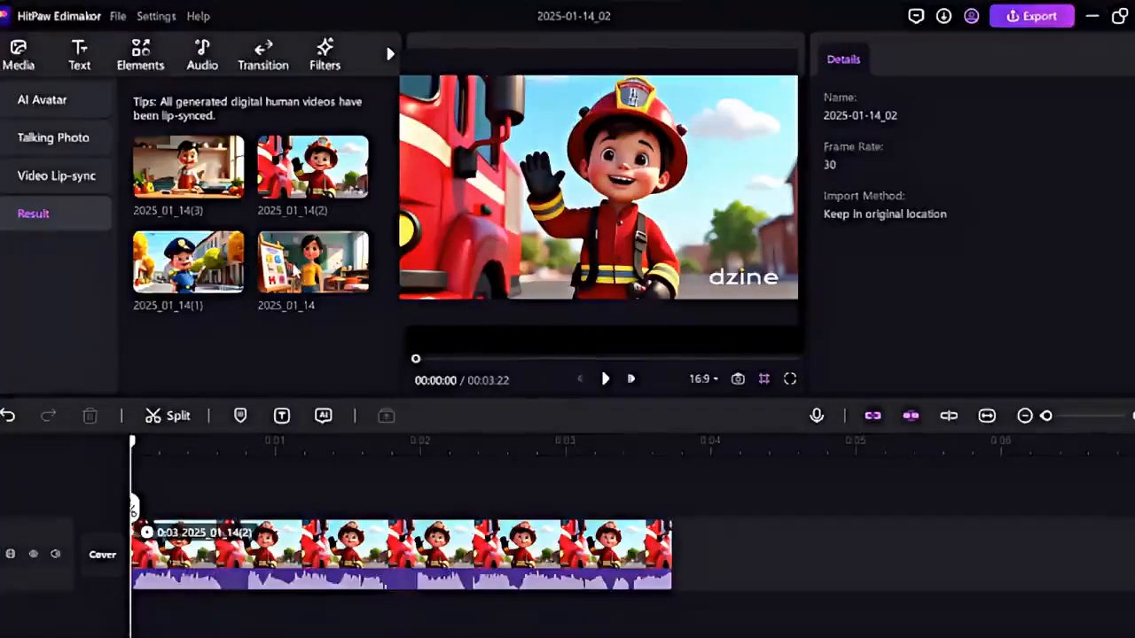
mouse_move(293, 270)
drag(292, 270, 692, 550)
drag(1078, 415, 1044, 416)
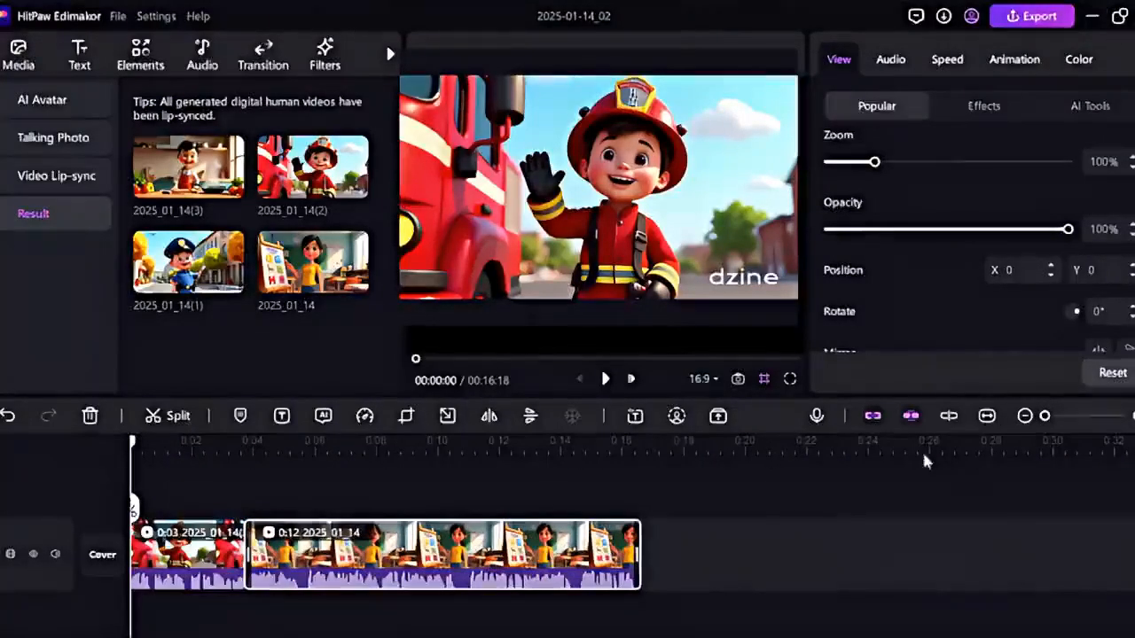
drag(188, 166, 700, 554)
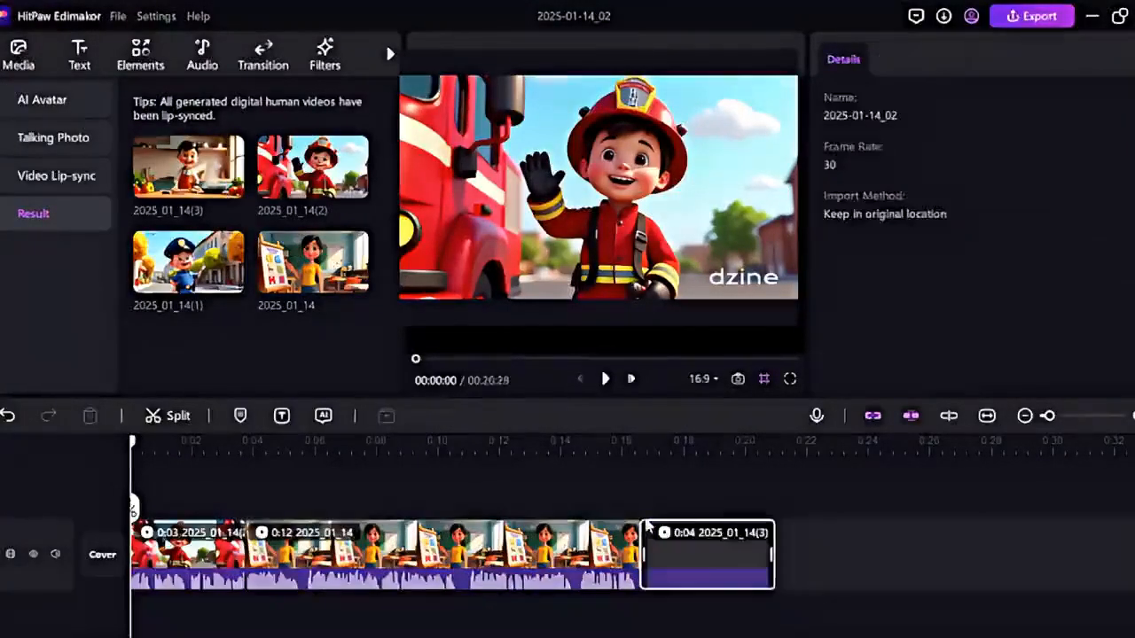
drag(188, 261, 897, 545)
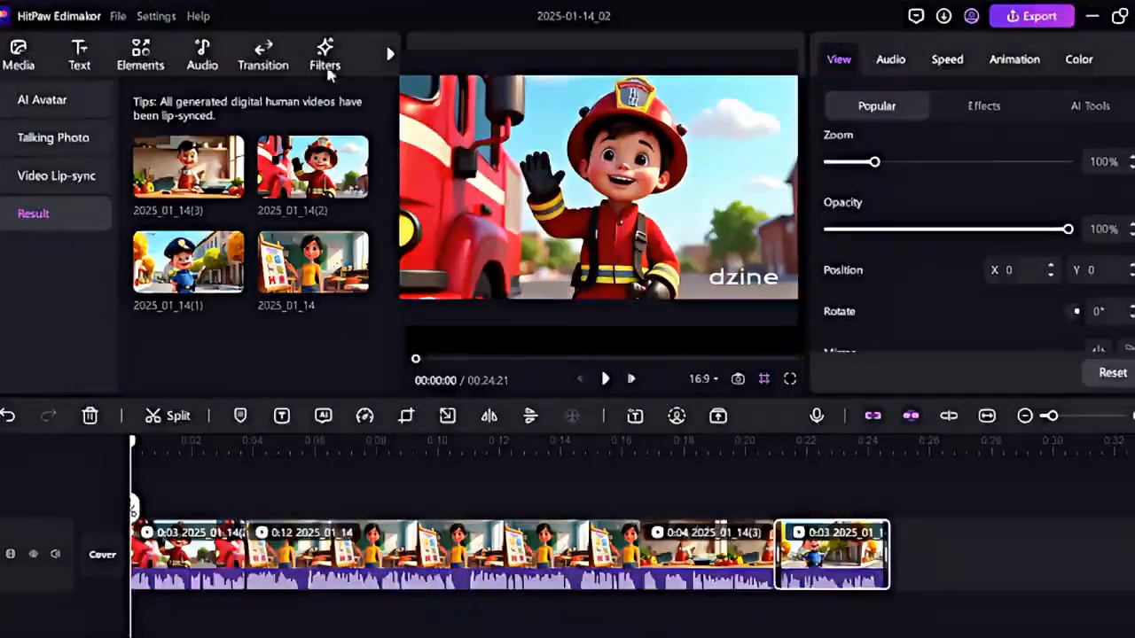
Add Flash Black transitions between the firefighter and teacher clips and between the teacher and chef clips.
click(275, 48)
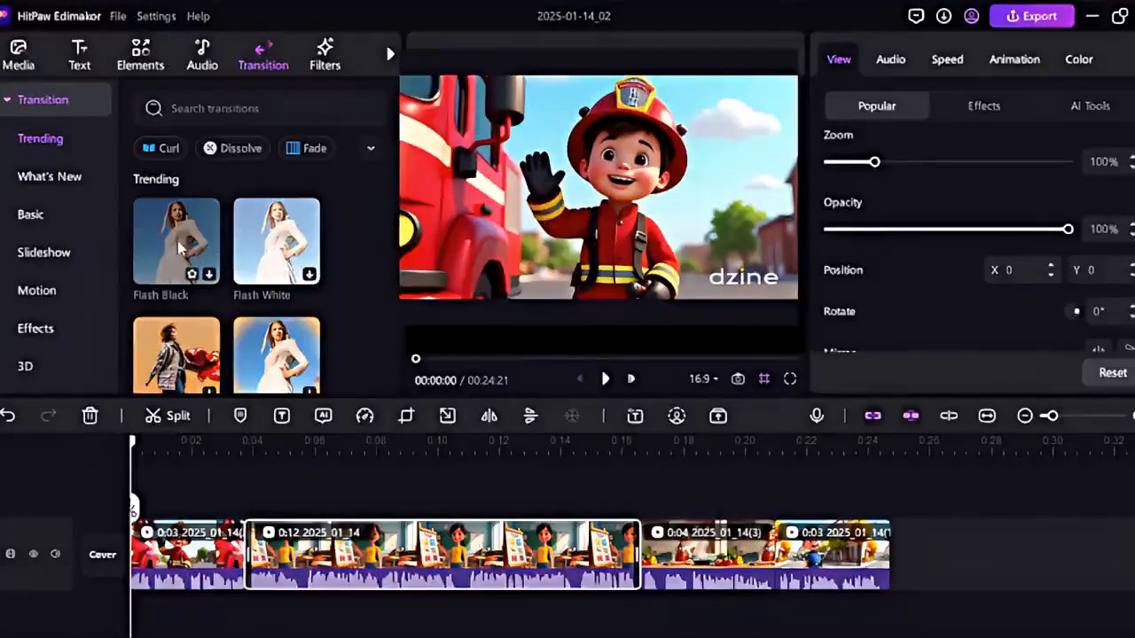
drag(181, 261, 211, 507)
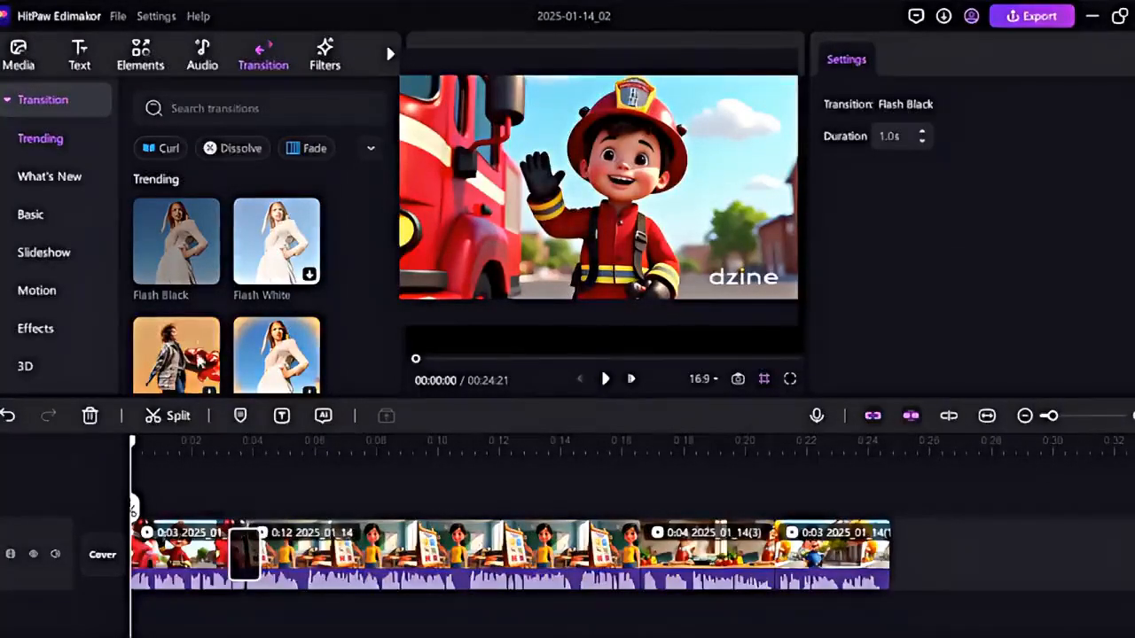
drag(176, 241, 592, 525)
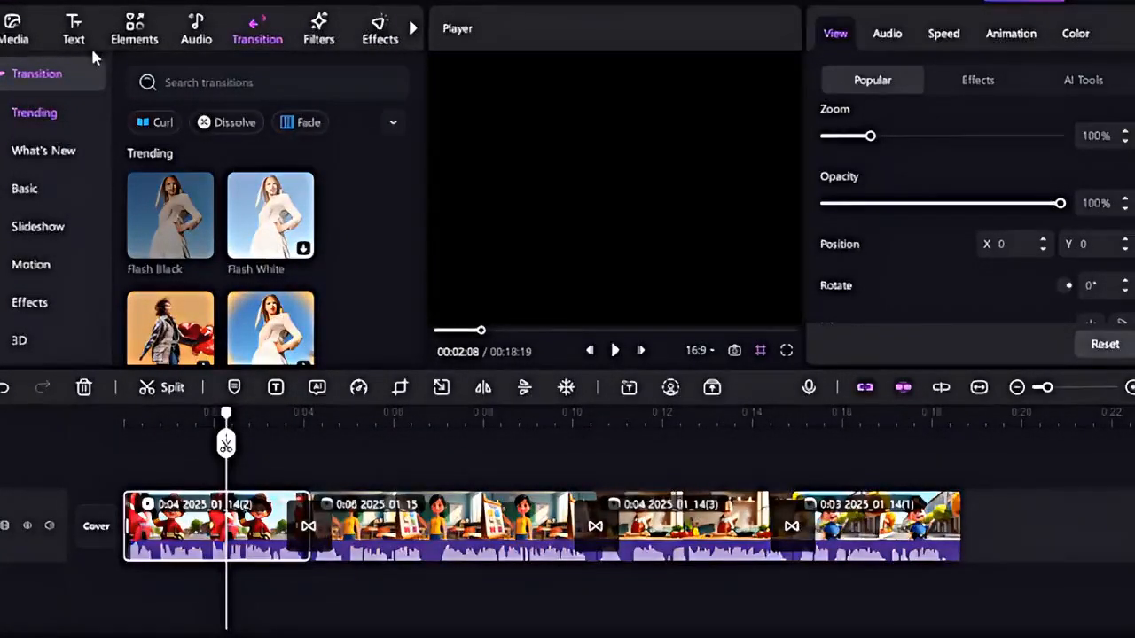
click(78, 26)
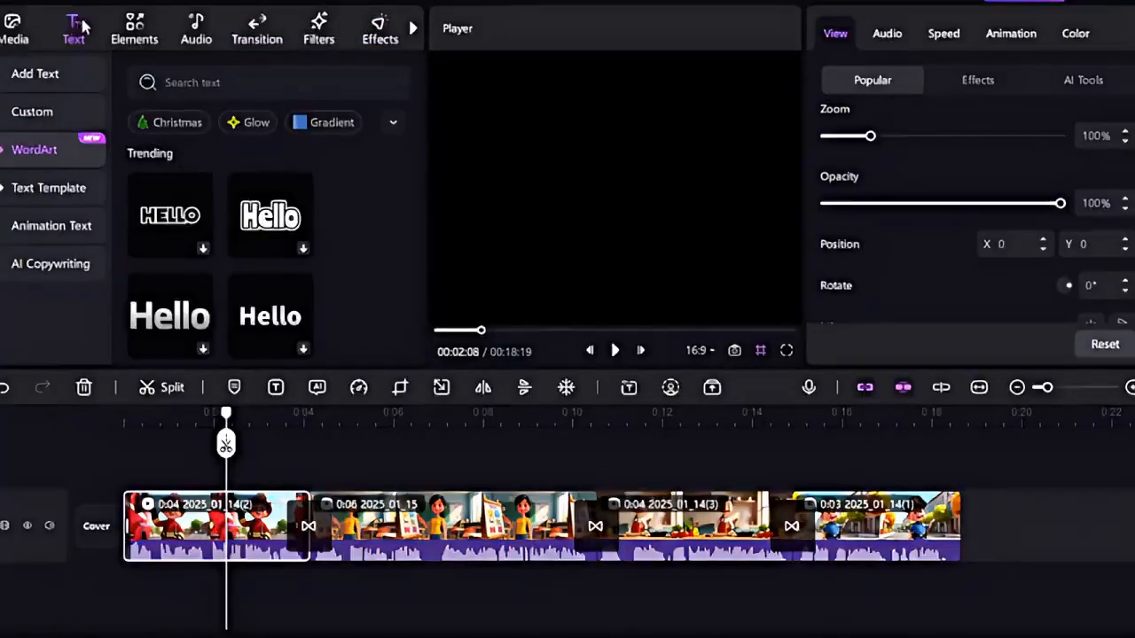
click(133, 29)
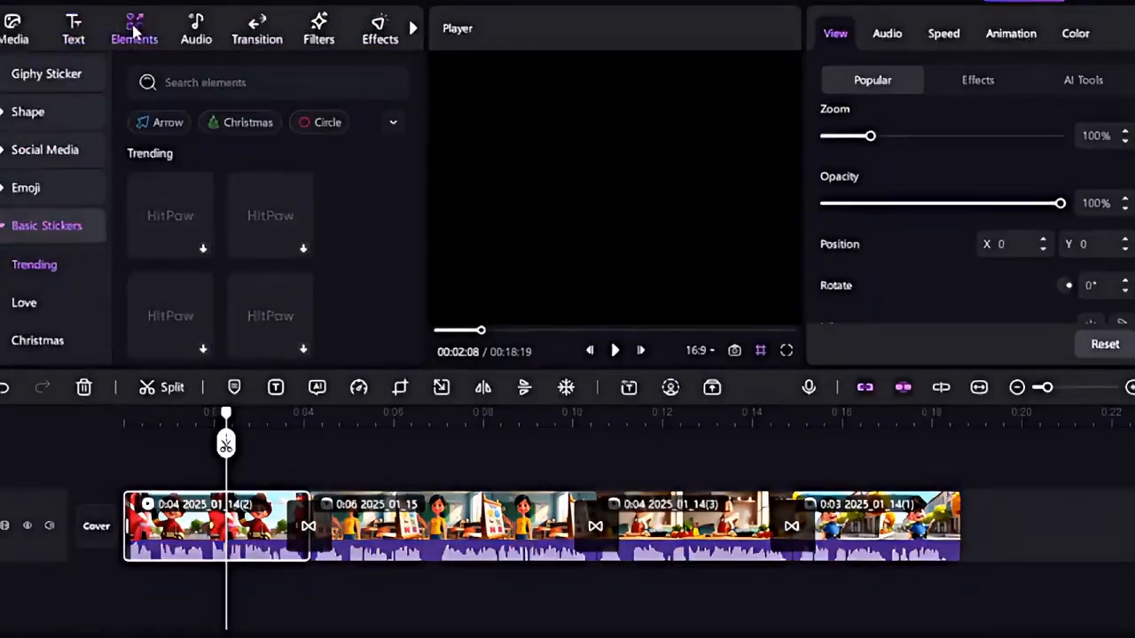
click(197, 30)
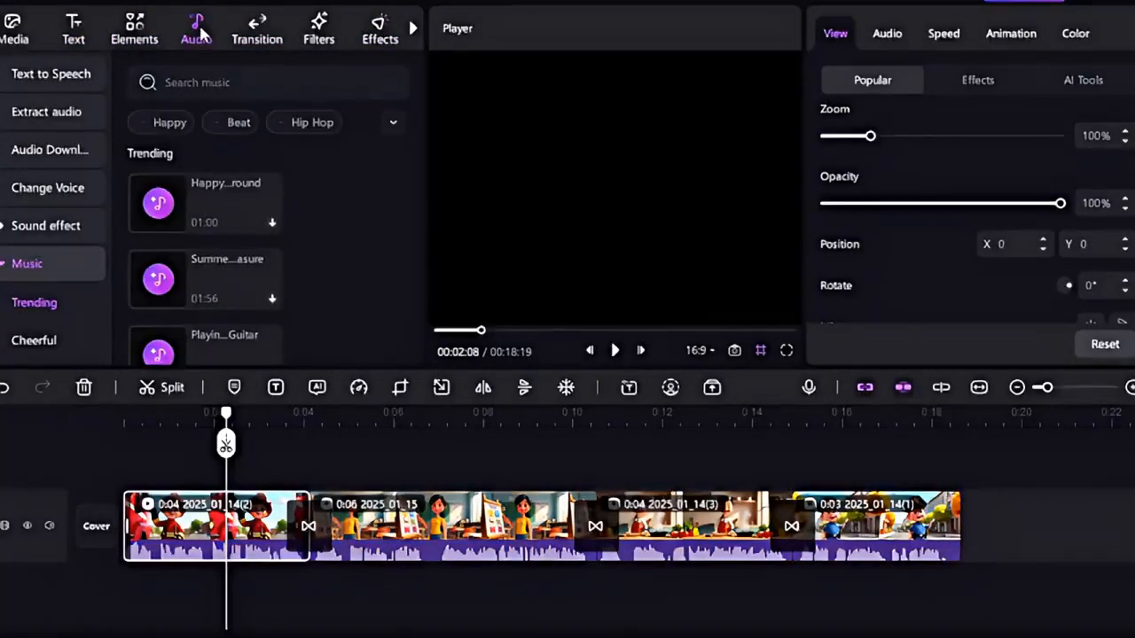
click(318, 28)
click(383, 30)
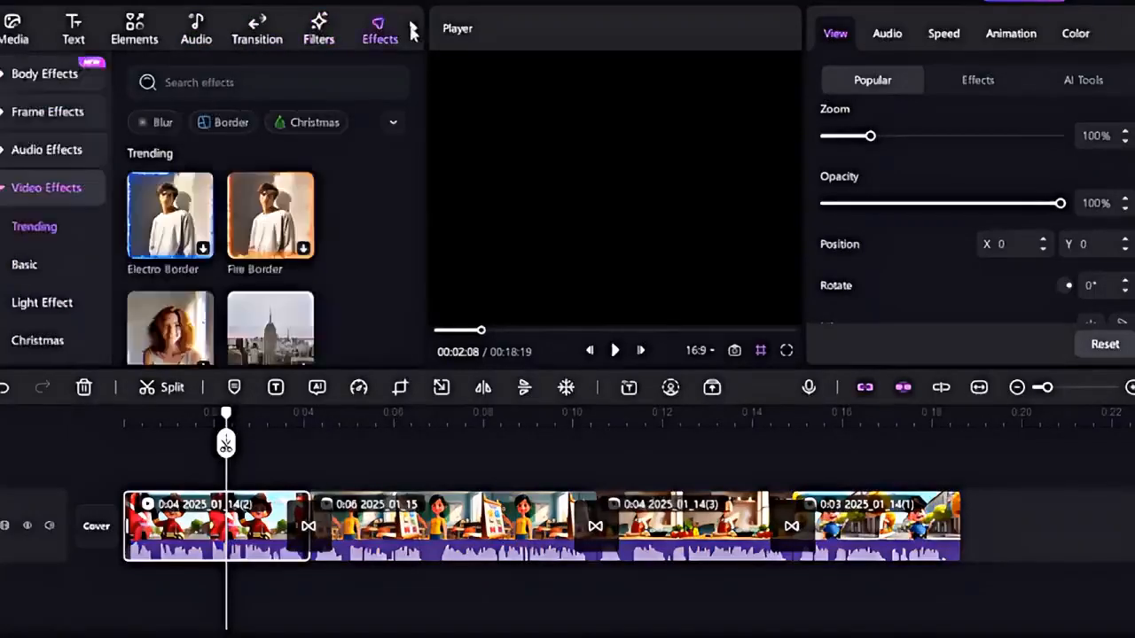
Generate automatic subtitles for the main timeline using the dynamic style with bold yellow italic lettering.
click(412, 32)
click(318, 33)
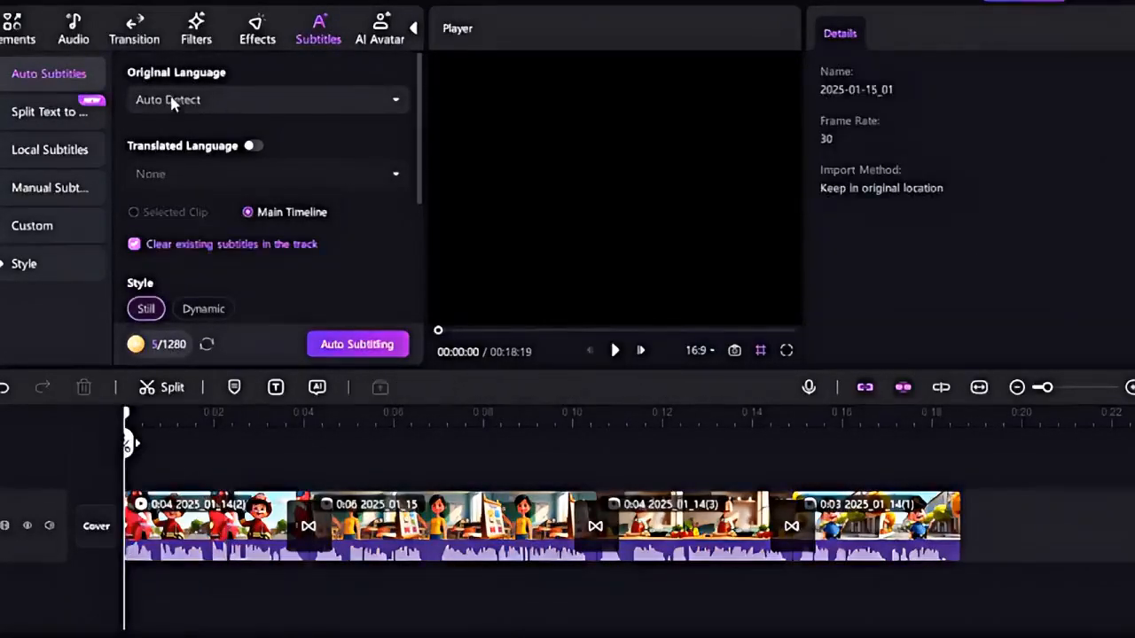
scroll(175, 202, down, 3)
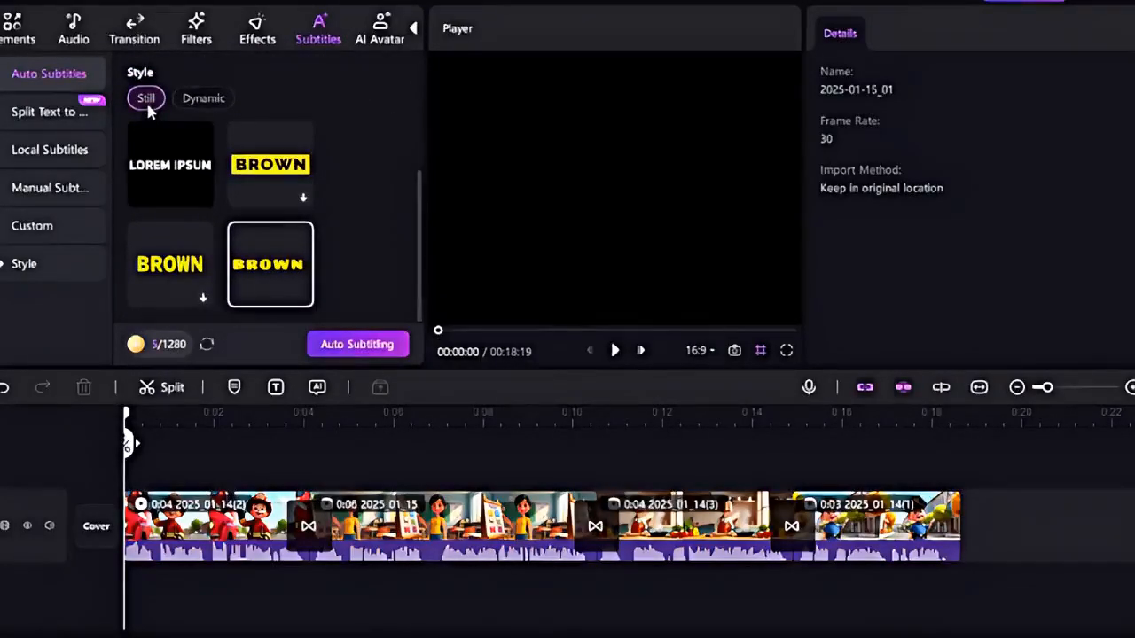
click(197, 99)
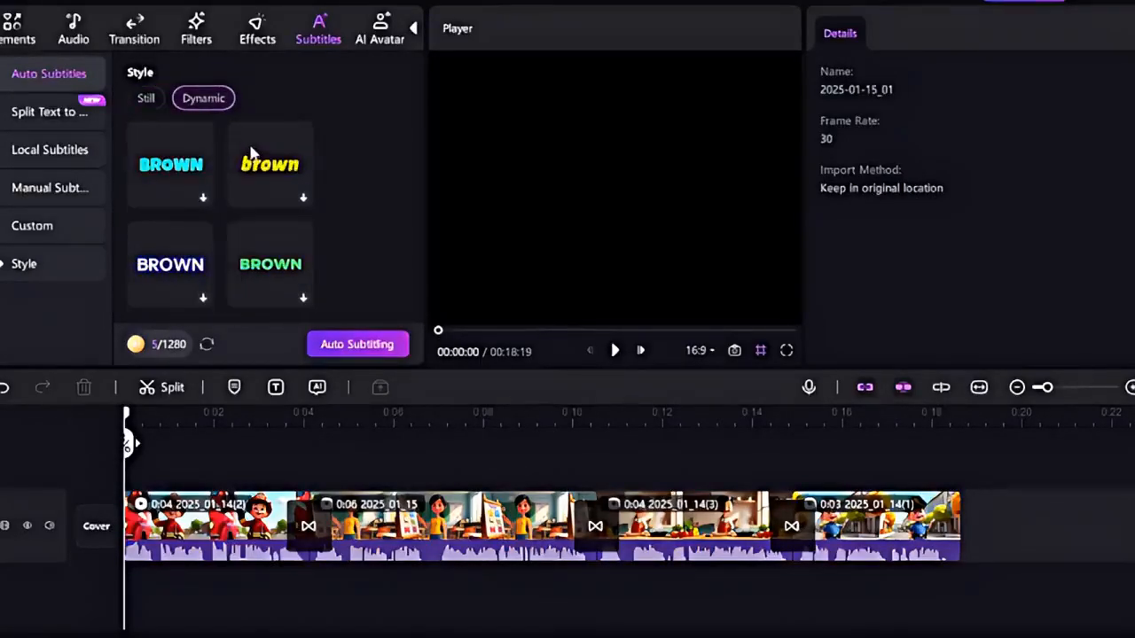
click(251, 154)
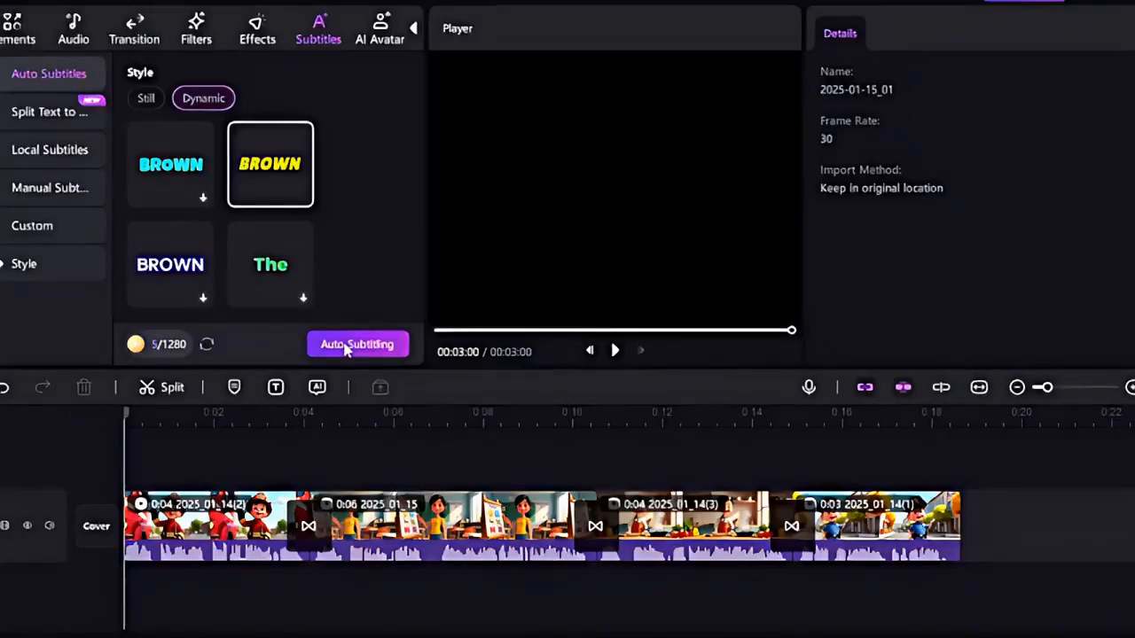
click(350, 345)
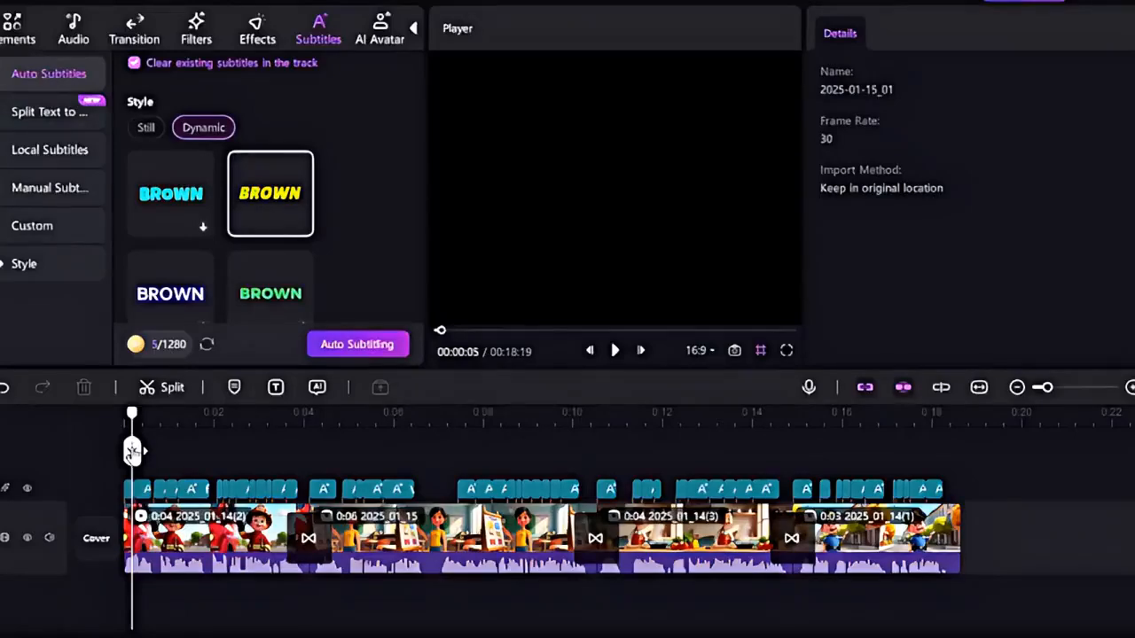
click(257, 30)
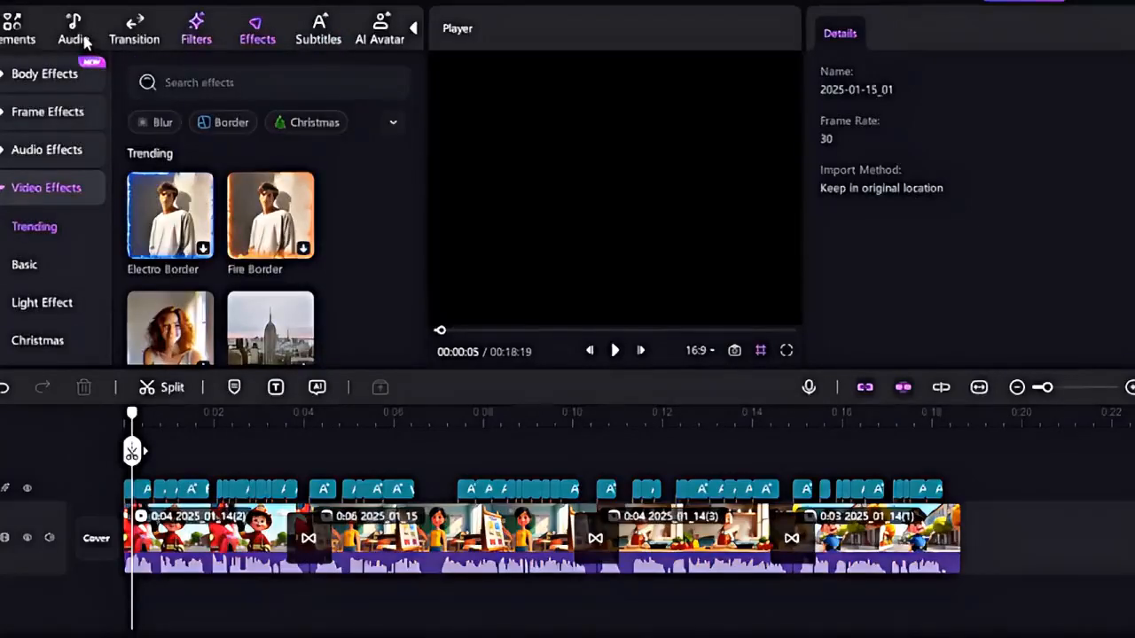
click(23, 32)
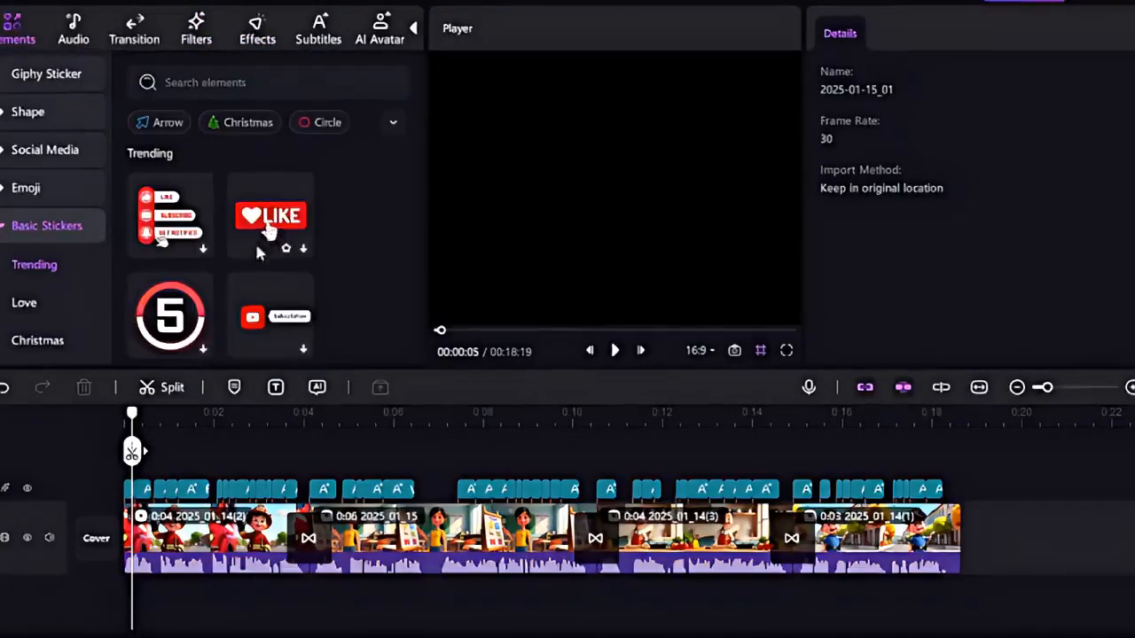
scroll(187, 227, down, 10)
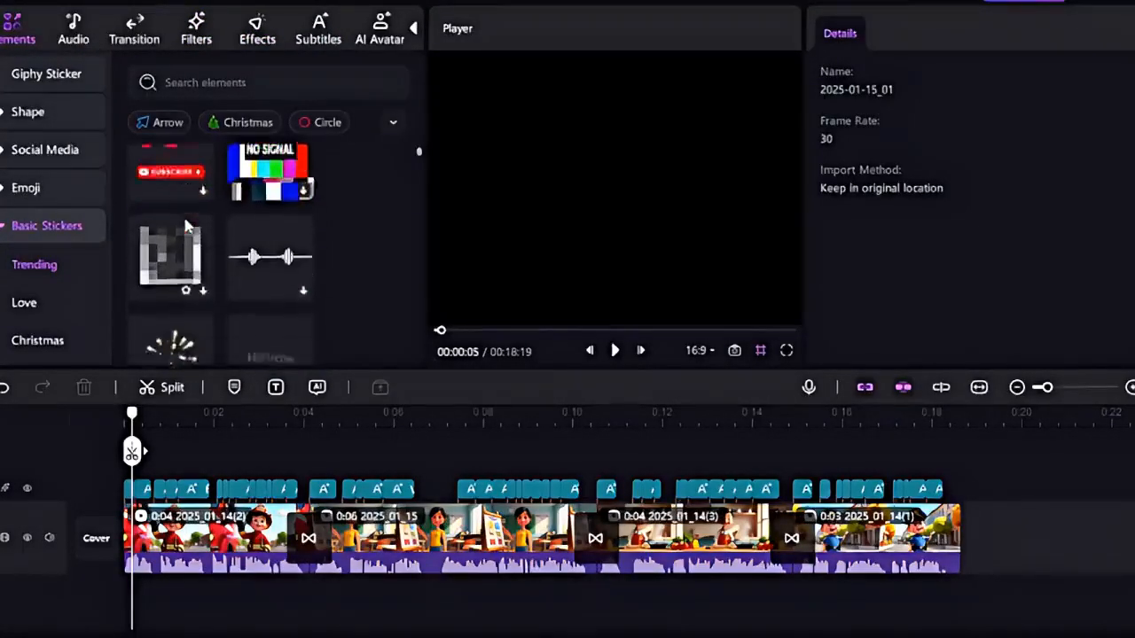
scroll(185, 224, down, 5)
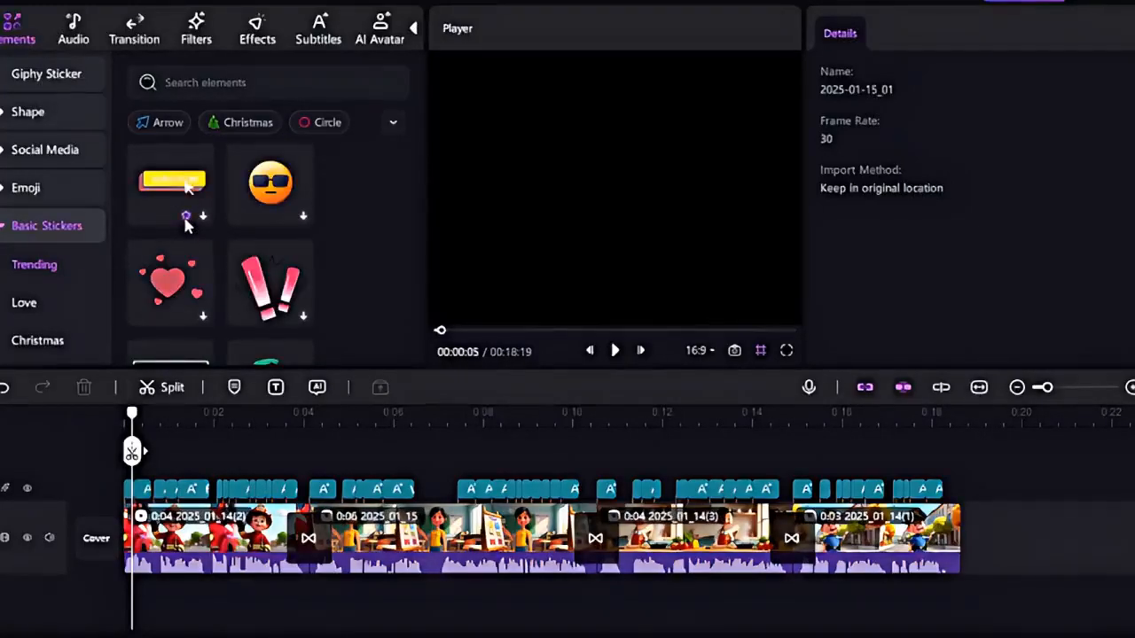
scroll(186, 223, up, 5)
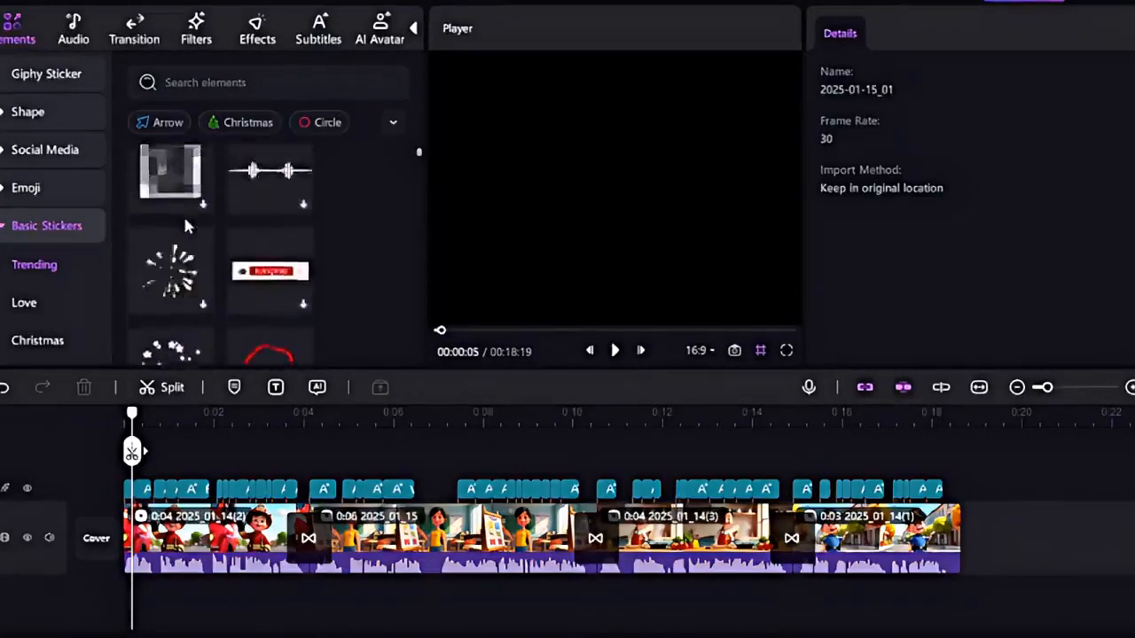